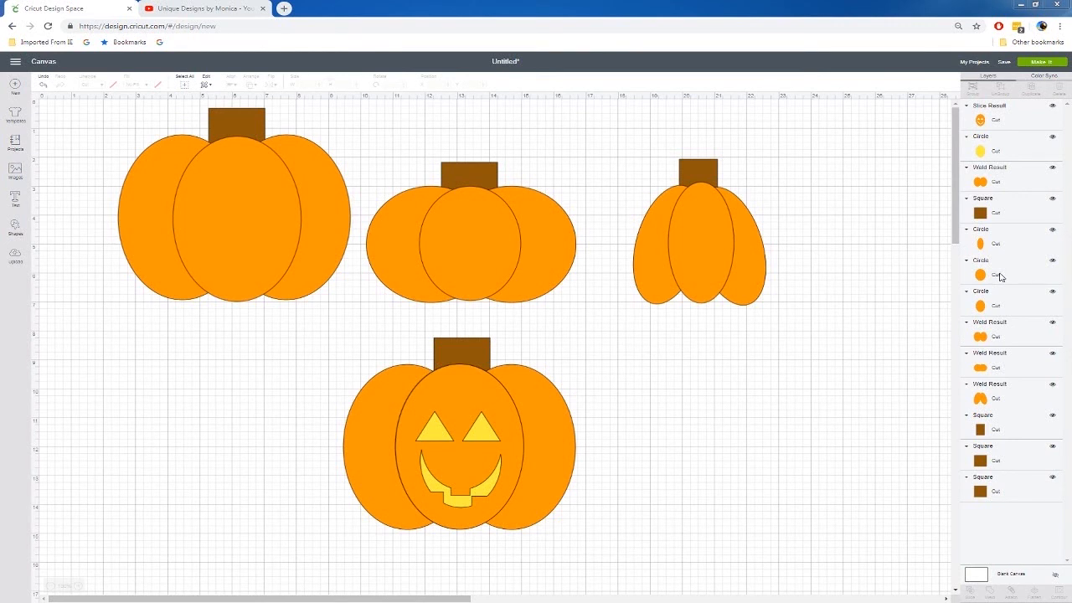
# Delete all the existing pumpkin shapes so the canvas is empty
pyautogui.moveTo(79, 109); pyautogui.dragTo(840, 560)
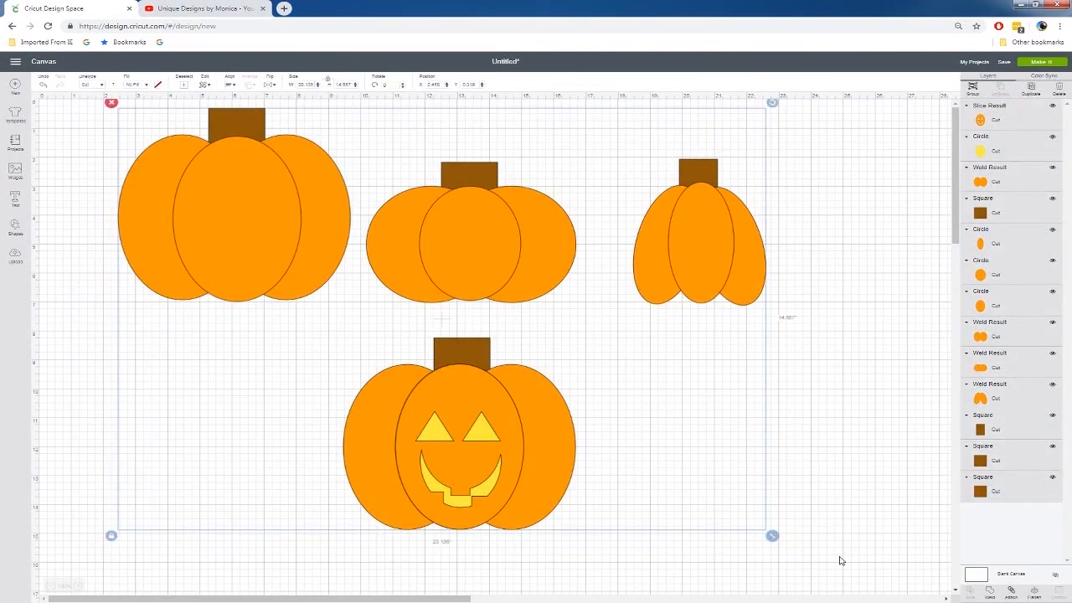
pyautogui.press('Delete')
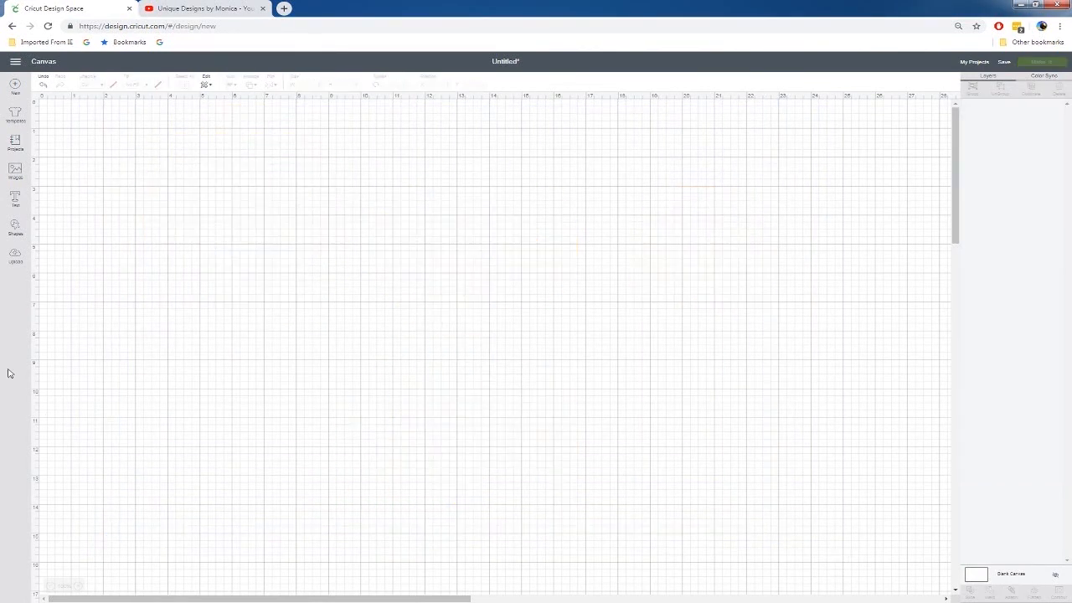
# Add a circle and stretch it without fixed proportions into an upright oval about 3.04 inches wide and 4.44 inches tall
pyautogui.click(15, 228)
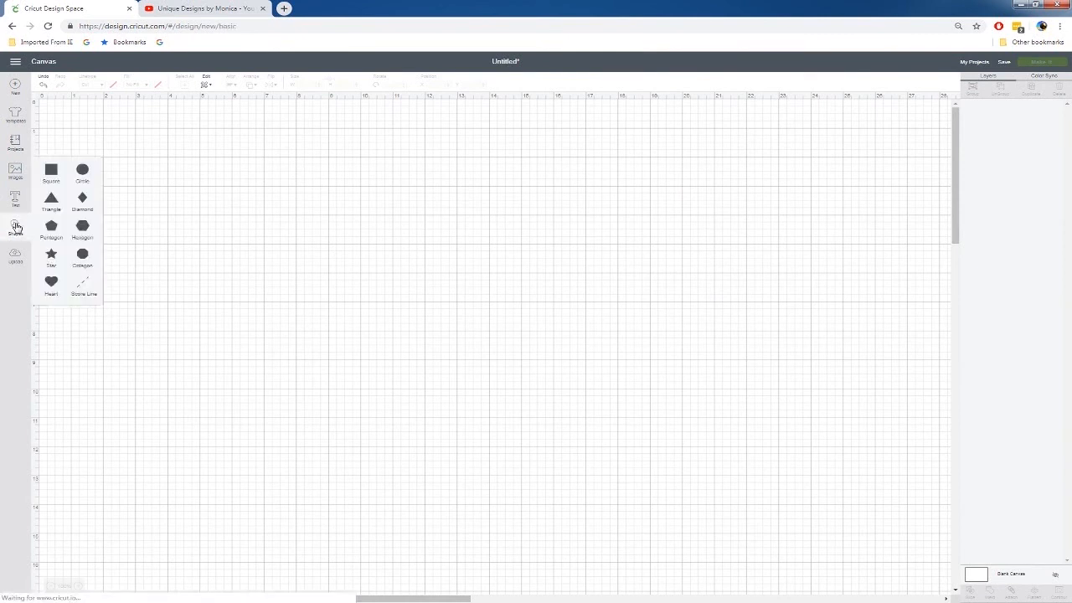
pyautogui.click(82, 173)
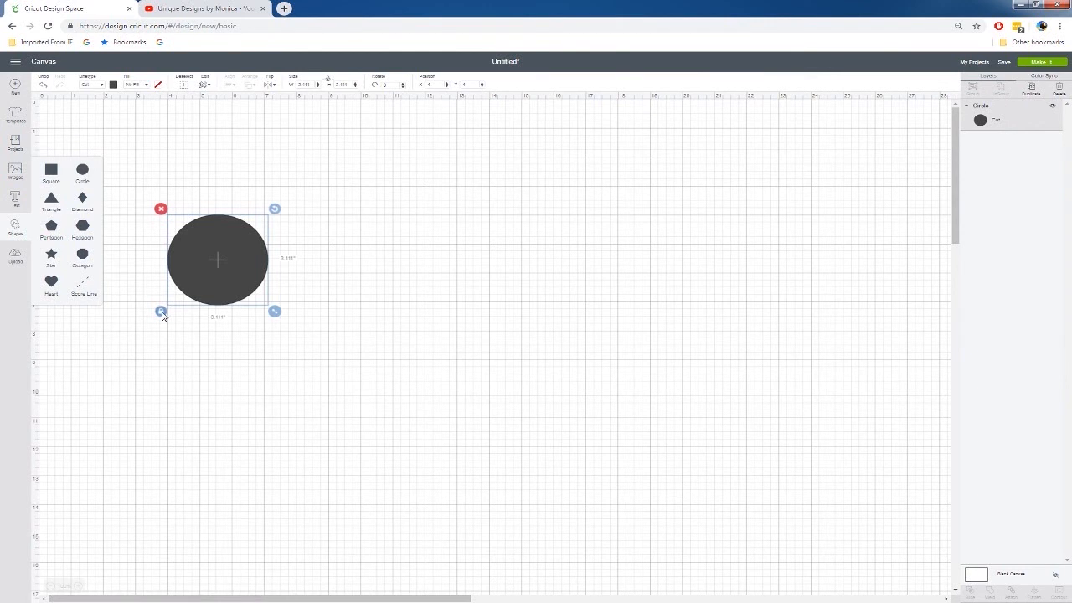
pyautogui.moveTo(274, 312); pyautogui.dragTo(278, 350)
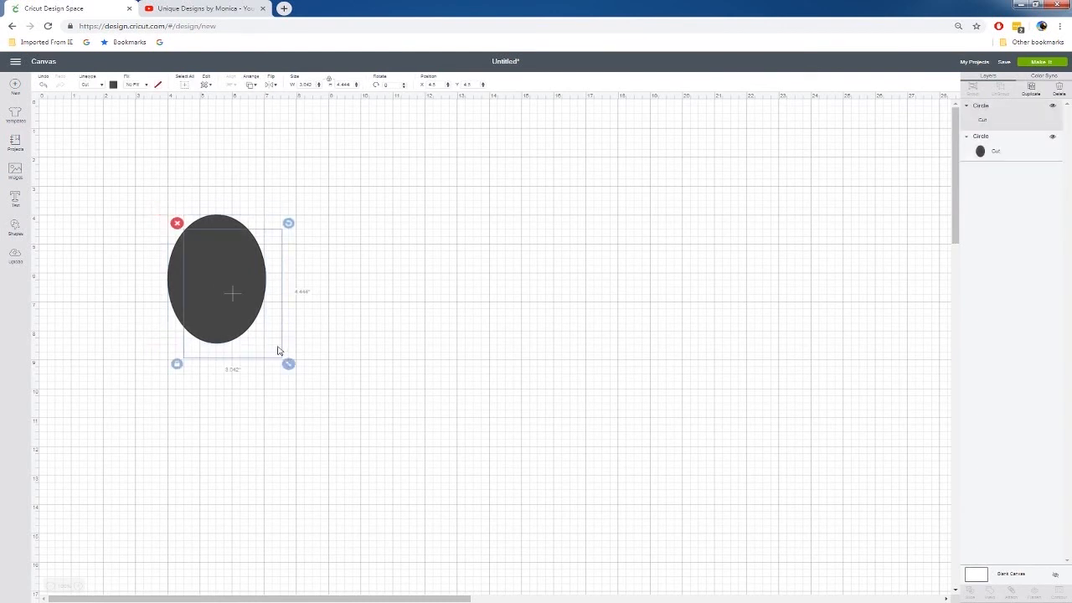
# Make two copies of the oval, arranging two ovals side by side with an overlap and the third apart from them
pyautogui.hotkey('ctrl', 'd')
pyautogui.moveTo(247, 312); pyautogui.dragTo(344, 291)
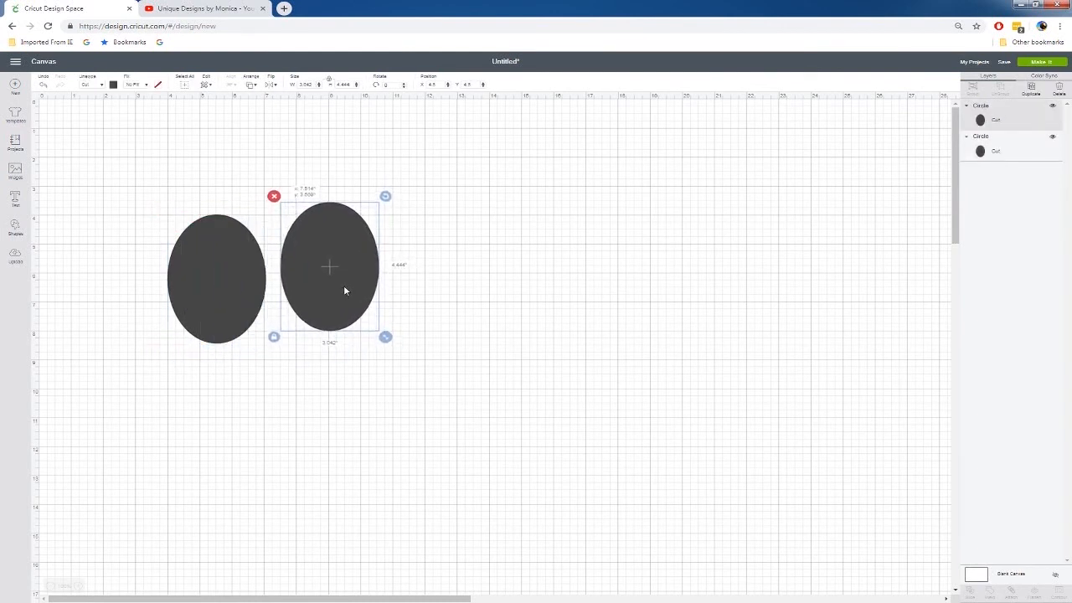
pyautogui.moveTo(238, 289); pyautogui.dragTo(570, 268)
pyautogui.hotkey('ctrl', 'v')
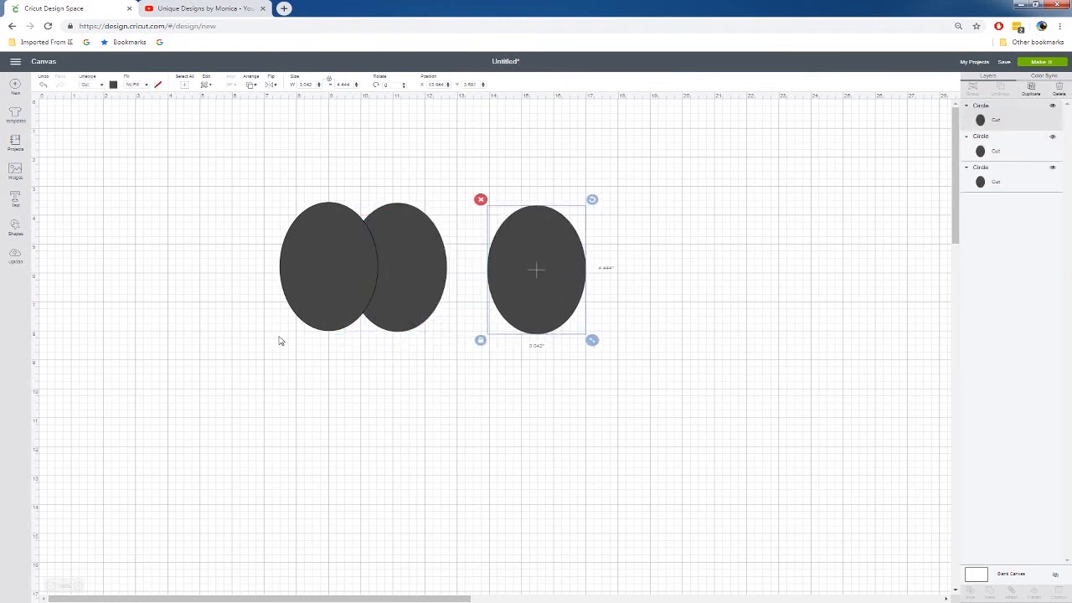
# Weld the two overlapping ovals into one shape and send it behind the separate oval
pyautogui.moveTo(243, 182); pyautogui.dragTo(480, 332)
pyautogui.click(446, 245)
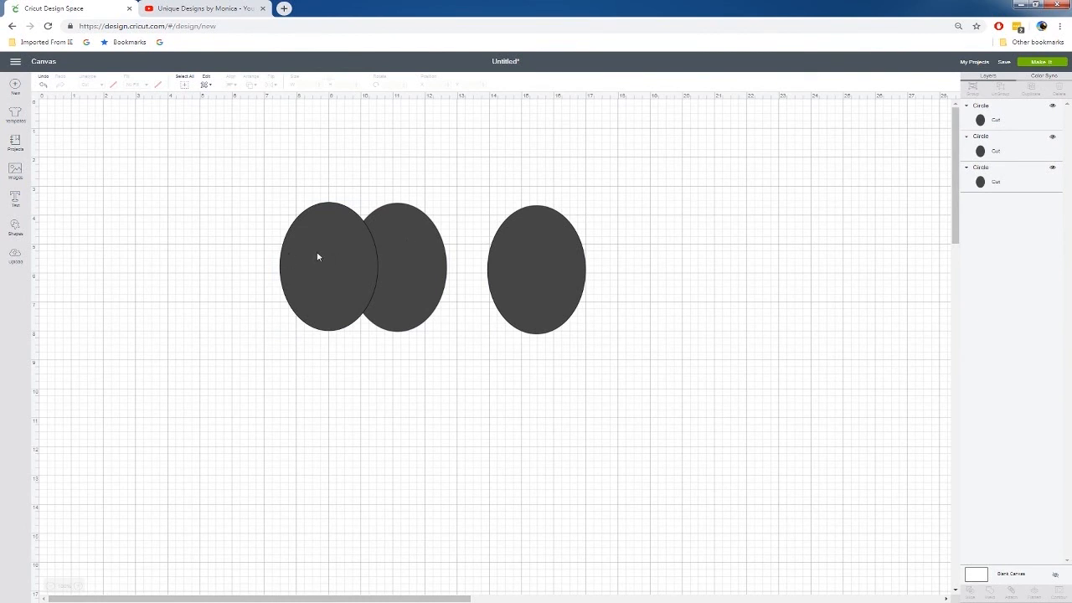
pyautogui.moveTo(236, 202); pyautogui.dragTo(455, 337)
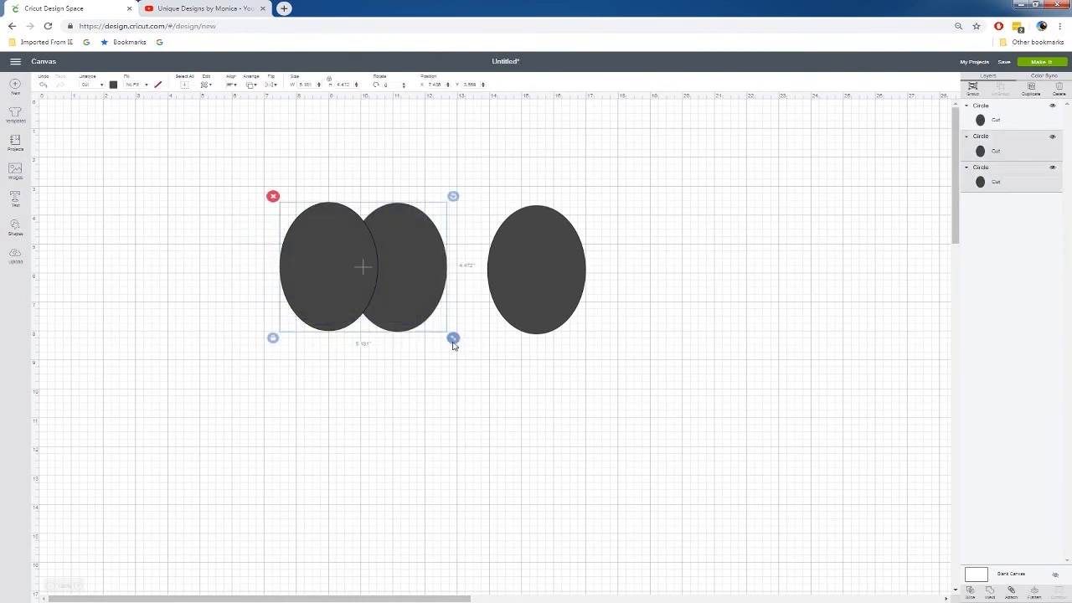
pyautogui.rightClick(407, 304)
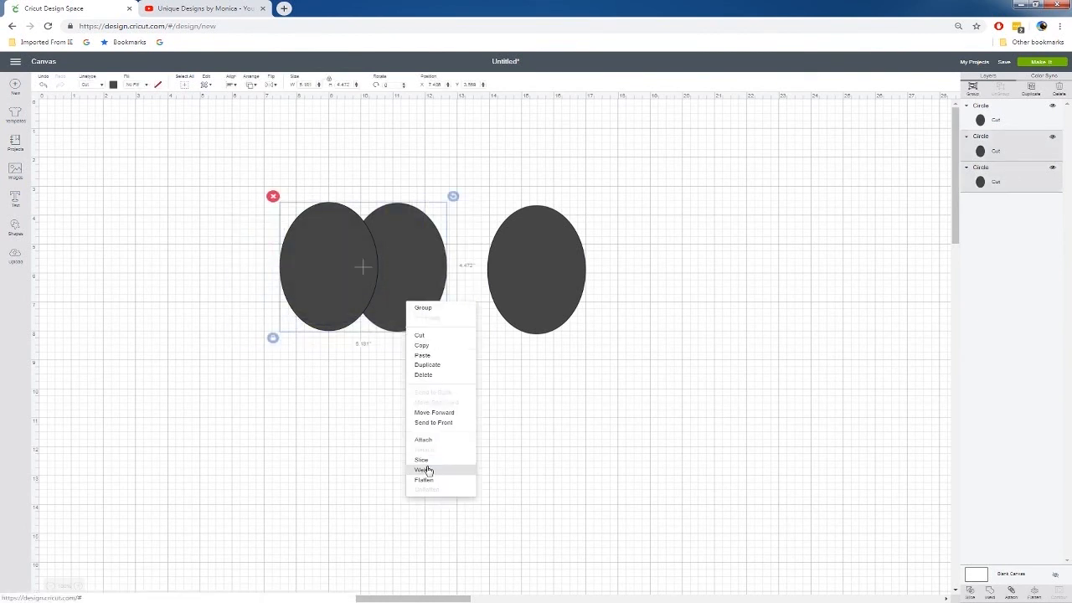
pyautogui.click(423, 469)
pyautogui.rightClick(391, 270)
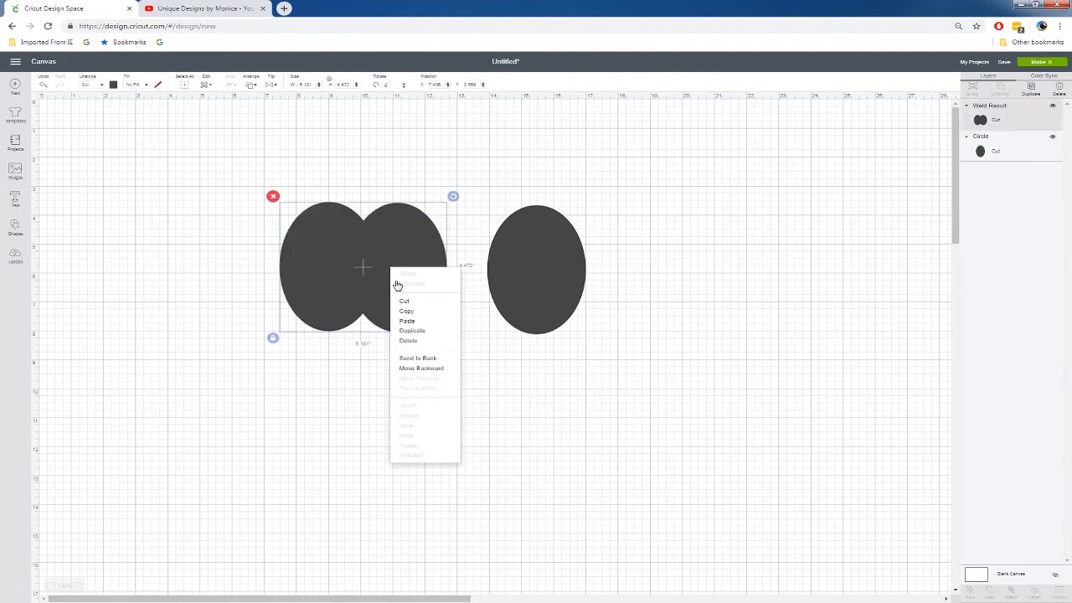
pyautogui.click(418, 363)
# Change the colour of the welded shape and the separate oval to orange
pyautogui.moveTo(204, 156); pyautogui.dragTo(678, 379)
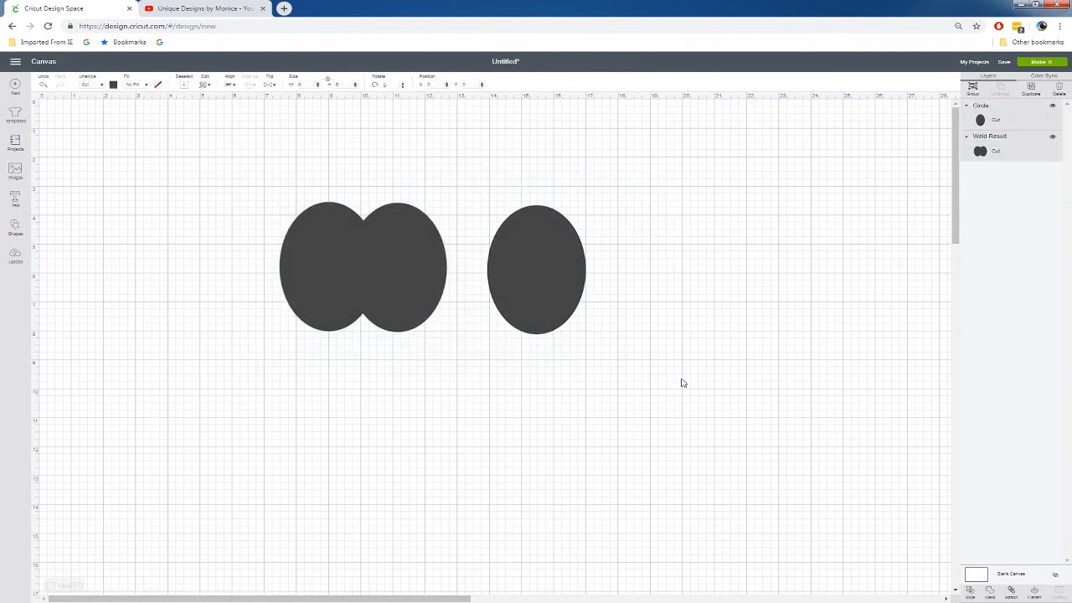
pyautogui.click(114, 85)
pyautogui.click(191, 139)
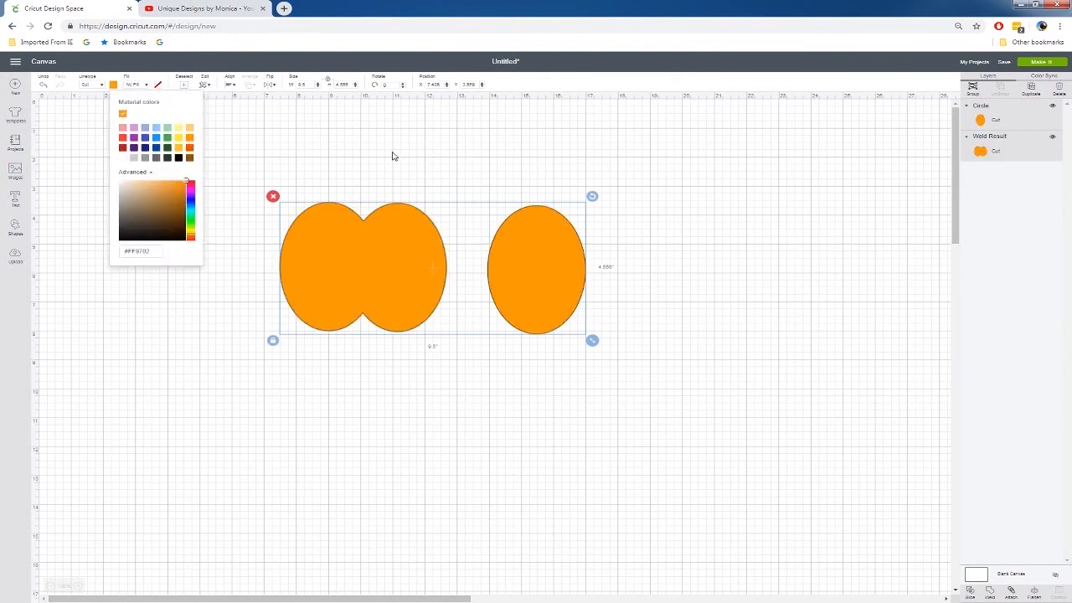
pyautogui.click(417, 172)
# Centre the orange oval over the welded shape and move the whole pumpkin near the canvas's left edge
pyautogui.moveTo(575, 272); pyautogui.dragTo(401, 272)
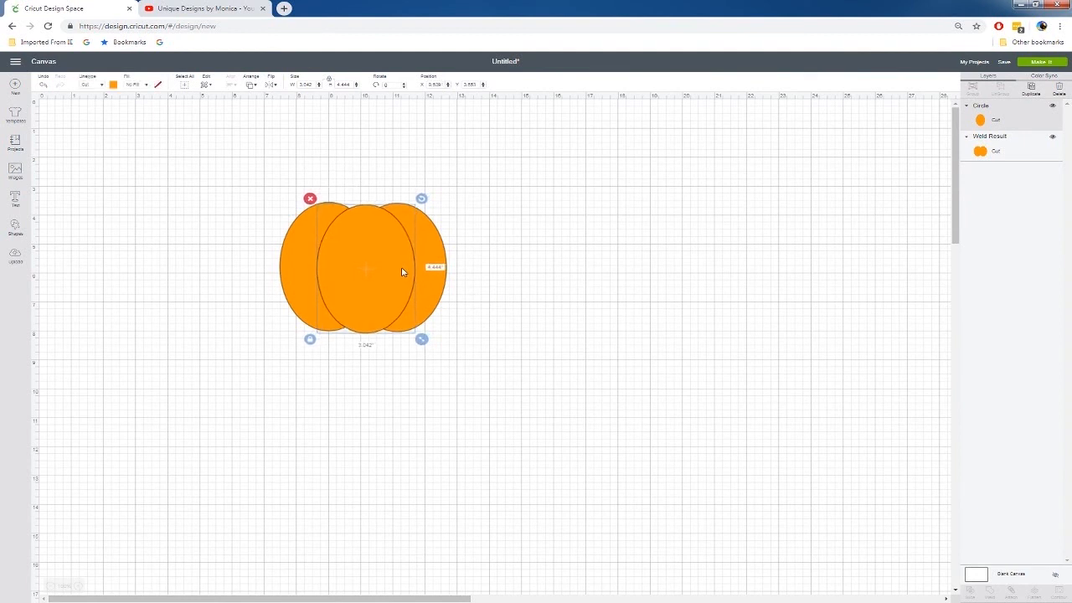
pyautogui.click(361, 410)
pyautogui.moveTo(248, 170); pyautogui.dragTo(507, 377)
pyautogui.moveTo(435, 306); pyautogui.dragTo(216, 305)
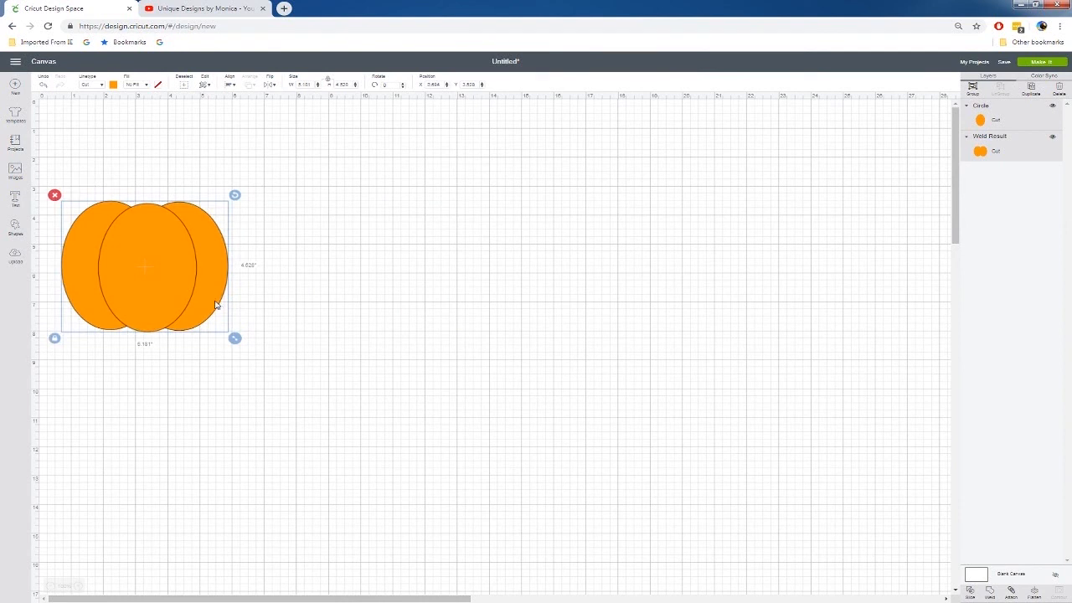
# Add a circle with two copies beside the orange pumpkin, overlapping two circles and keeping the third apart
pyautogui.click(16, 226)
pyautogui.click(82, 172)
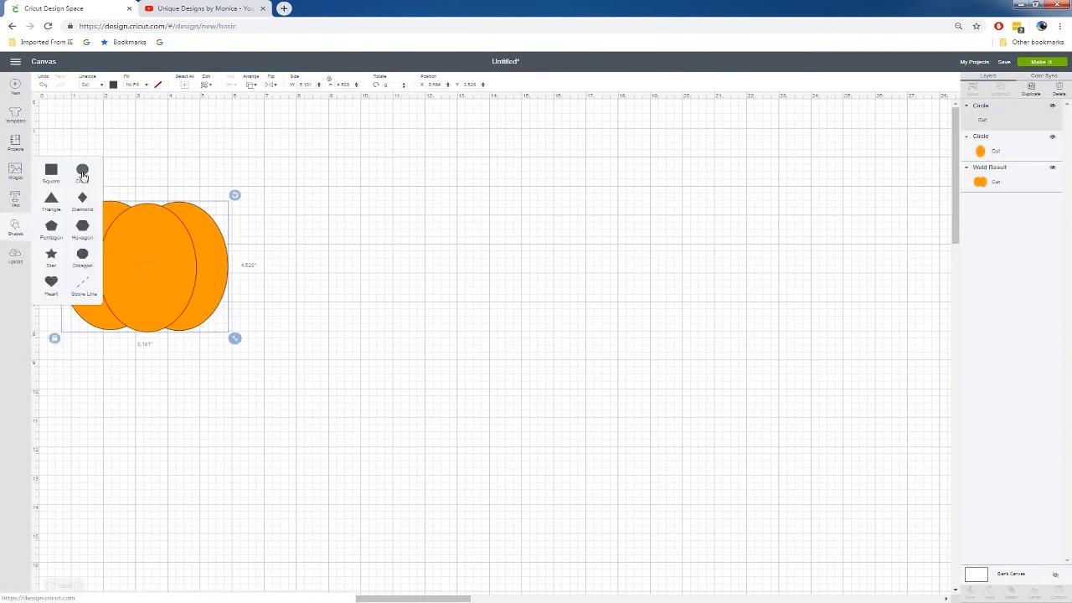
pyautogui.moveTo(137, 162); pyautogui.dragTo(550, 267)
pyautogui.hotkey('ctrl', 'c')
pyautogui.hotkey('ctrl', 'v')
pyautogui.hotkey('ctrl', 'v')
# Weld the two overlapping dark circles into one shape
pyautogui.moveTo(270, 230); pyautogui.dragTo(455, 349)
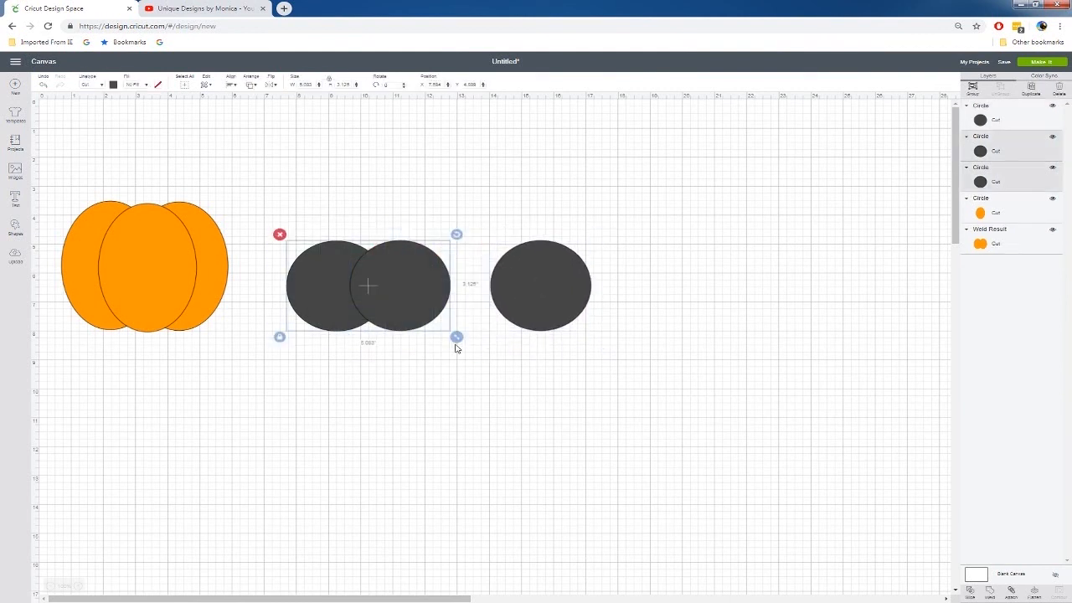
pyautogui.rightClick(407, 306)
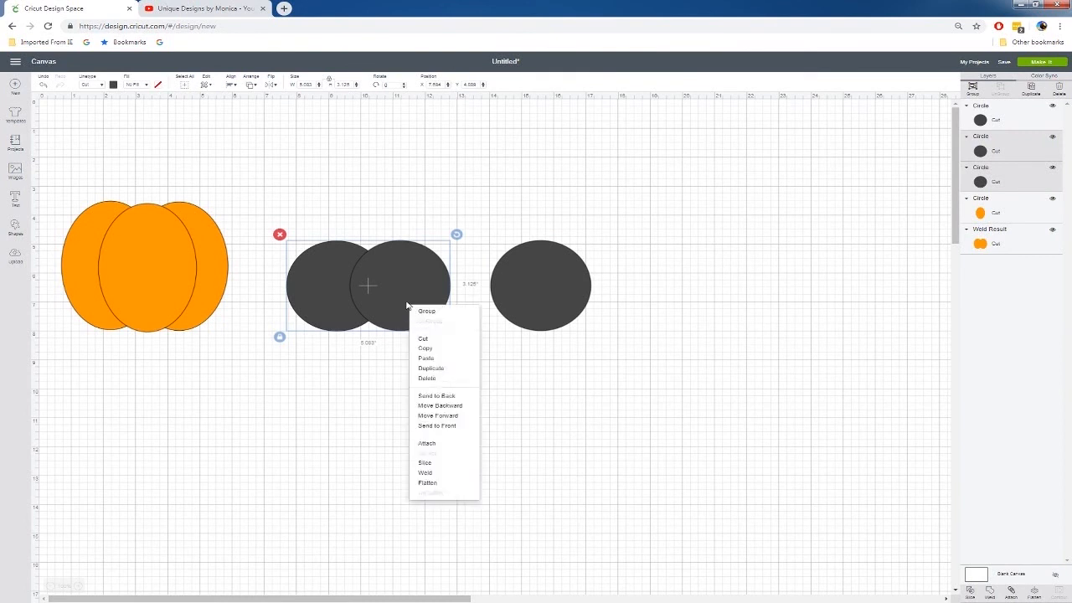
pyautogui.click(453, 474)
# Change the colour of the welded circles and the separate circle to light orange
pyautogui.moveTo(302, 213); pyautogui.dragTo(609, 395)
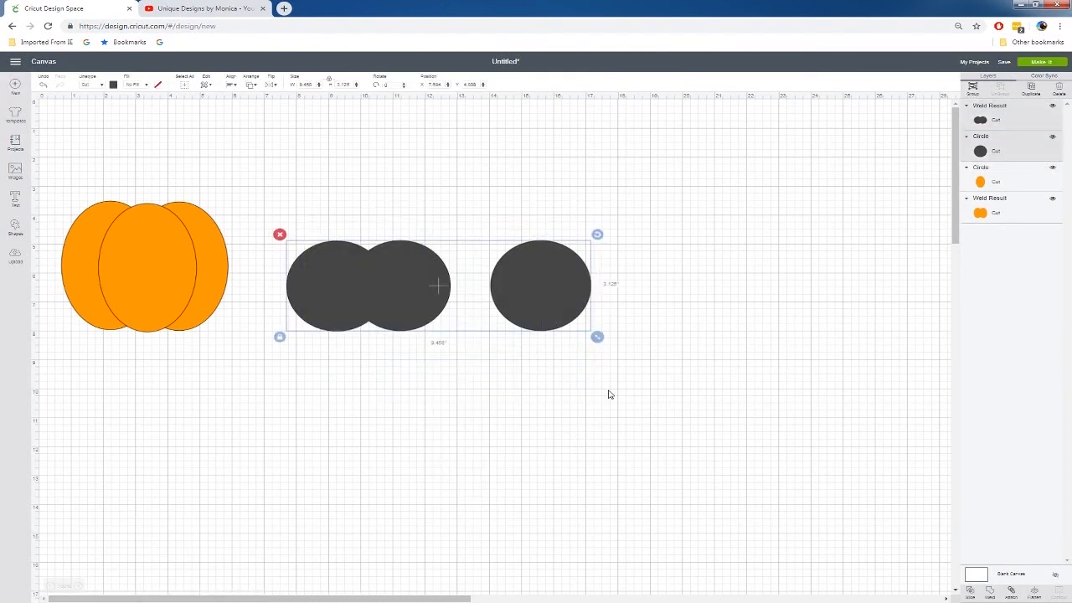
pyautogui.click(113, 86)
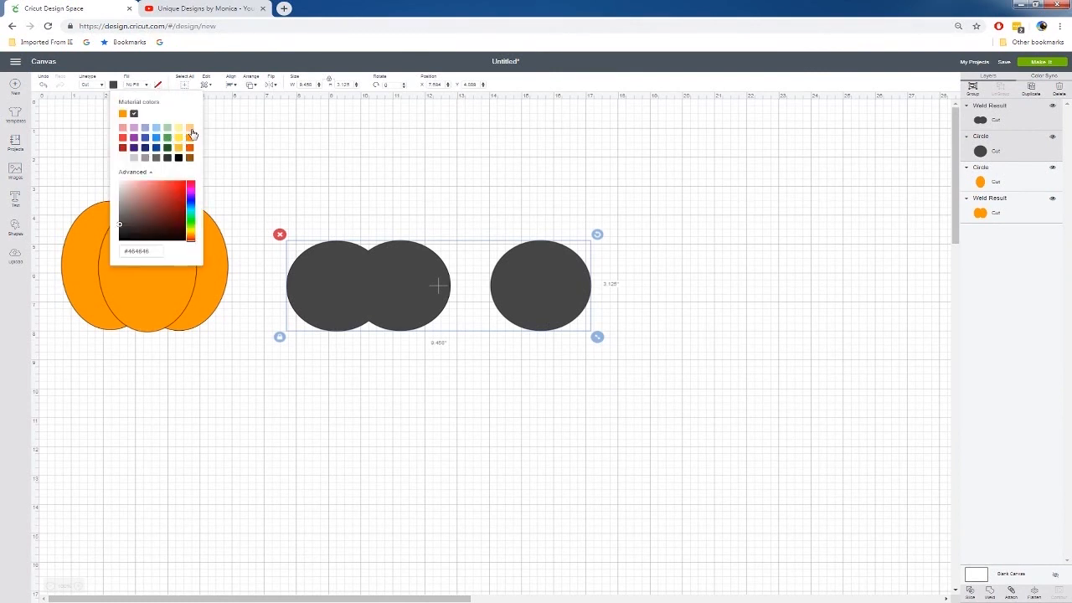
pyautogui.click(189, 137)
pyautogui.click(477, 231)
# Send the light orange welded shape to the back and centre the single circle over it
pyautogui.moveTo(550, 294); pyautogui.dragTo(509, 286)
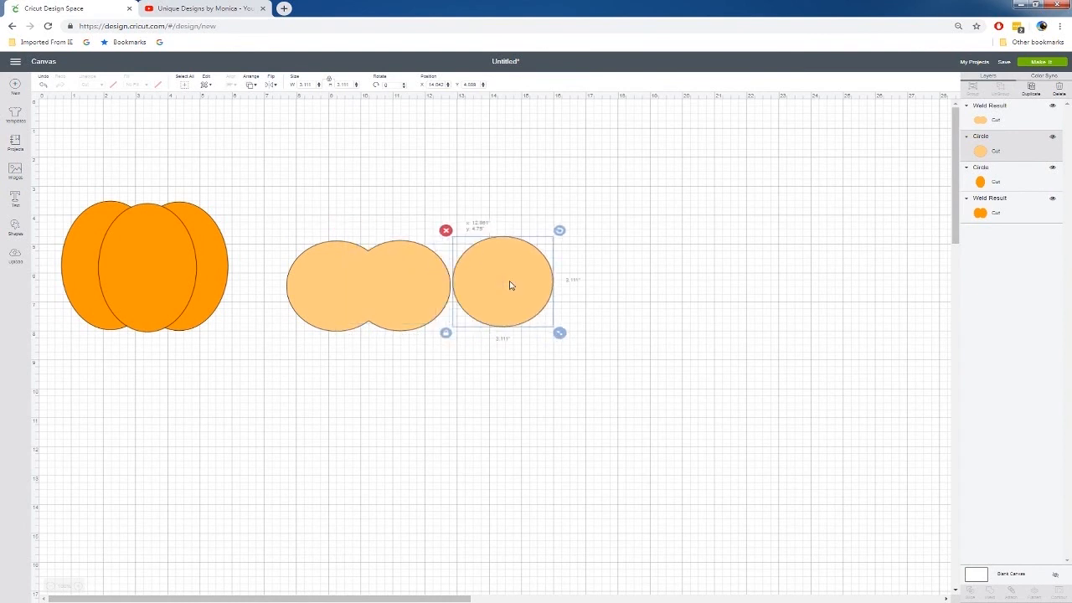
pyautogui.rightClick(418, 286)
pyautogui.click(444, 375)
pyautogui.moveTo(483, 310); pyautogui.dragTo(372, 296)
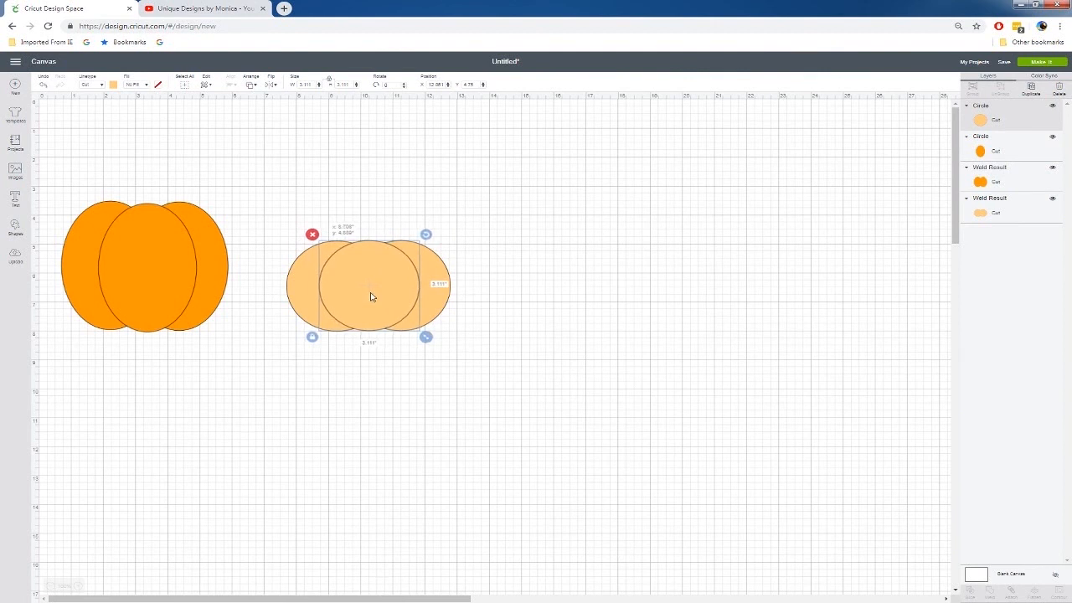
pyautogui.click(567, 295)
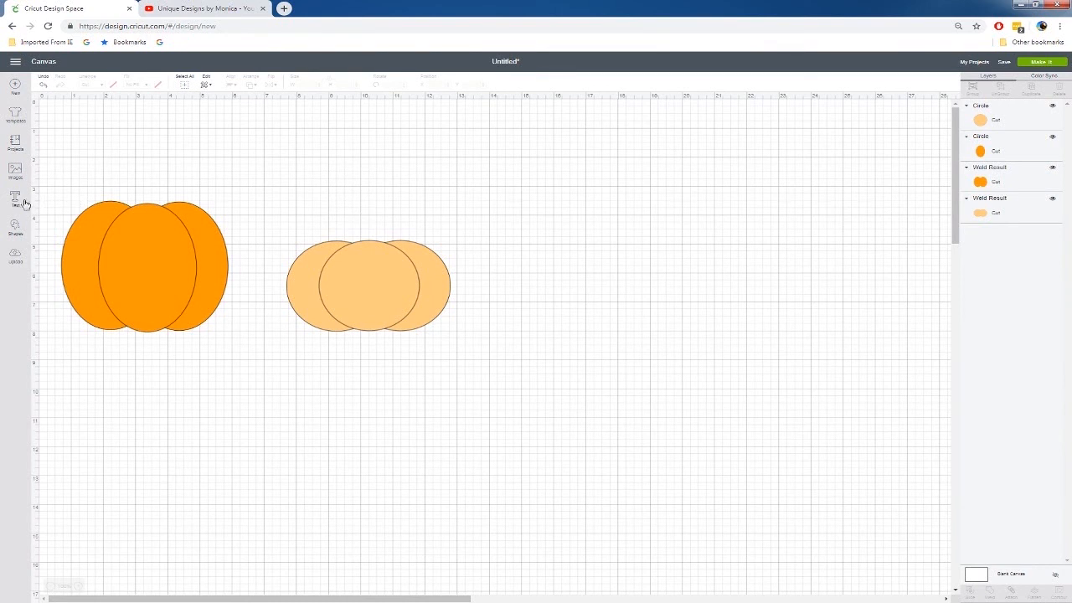
# Add a circle beside the light orange pumpkin and stretch it into an oval about 2.6 inches wide and 4.4 inches tall
pyautogui.click(15, 228)
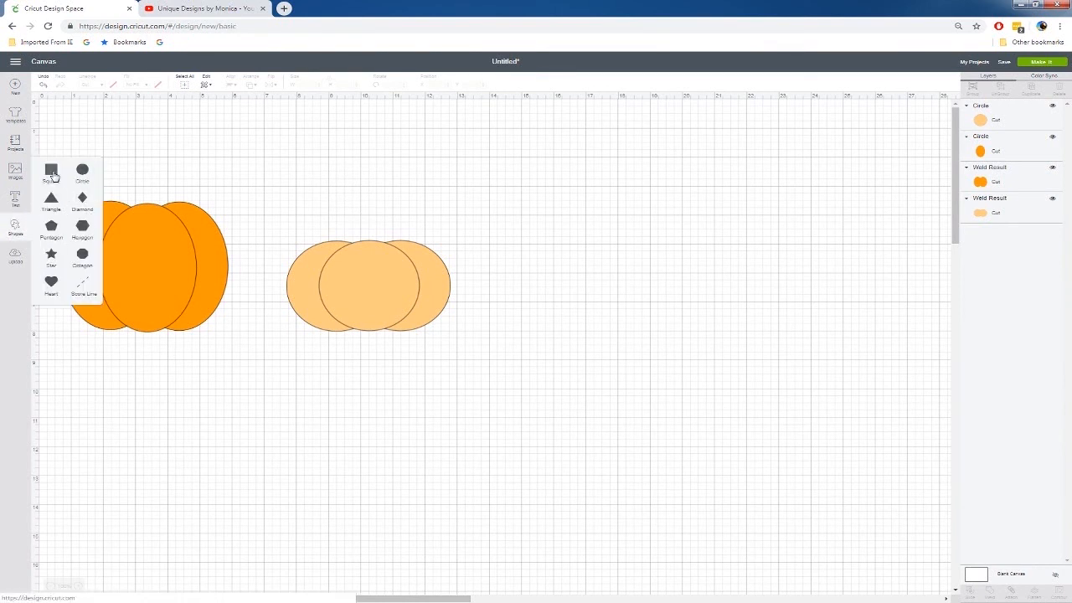
pyautogui.click(82, 170)
pyautogui.moveTo(139, 179); pyautogui.dragTo(544, 276)
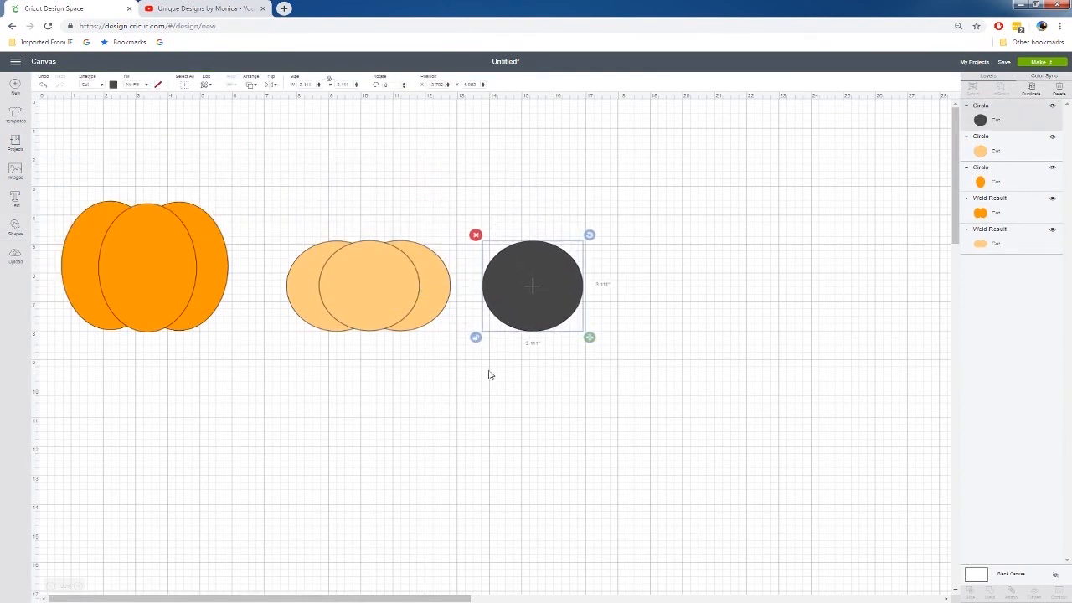
pyautogui.moveTo(589, 340); pyautogui.dragTo(575, 377)
# Make two copies of the narrow oval, placing two ovals next to each other and one farther to the right
pyautogui.moveTo(523, 330); pyautogui.dragTo(767, 275)
pyautogui.hotkey('ctrl', 'c')
pyautogui.hotkey('ctrl', 'v')
pyautogui.hotkey('ctrl', 'c')
pyautogui.hotkey('ctrl', 'v')
# Tilt the two neighbouring ovals in opposite directions so their tops lean together, and overlap them
pyautogui.click(550, 273)
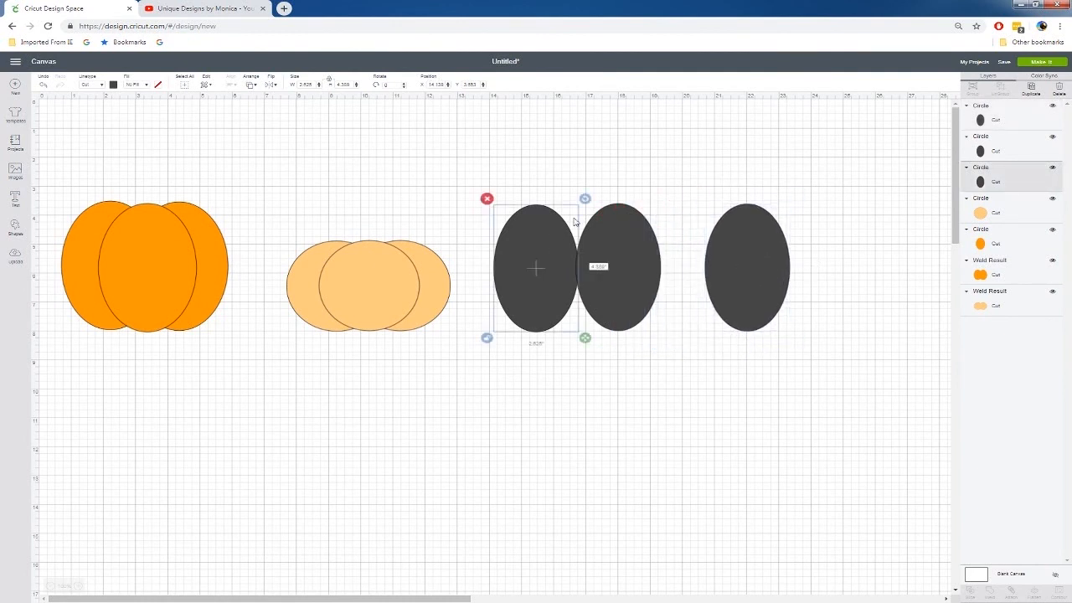
pyautogui.moveTo(586, 201); pyautogui.dragTo(620, 249)
pyautogui.click(626, 233)
pyautogui.moveTo(667, 201); pyautogui.dragTo(643, 190)
pyautogui.moveTo(627, 274); pyautogui.dragTo(602, 271)
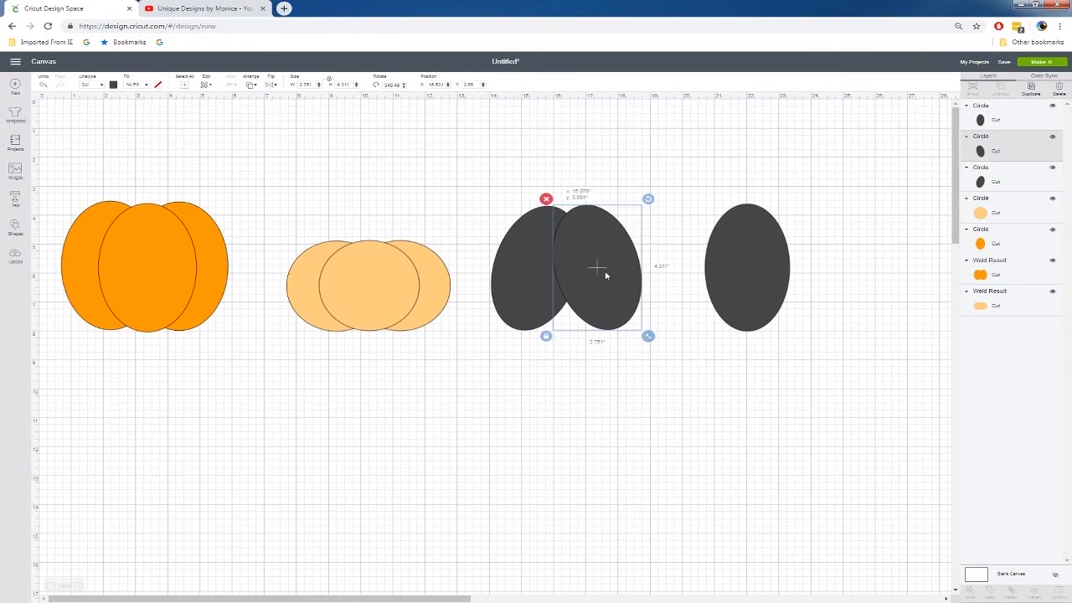
# Weld the two tilted ovals into one shape and send it to the back
pyautogui.moveTo(450, 204); pyautogui.dragTo(639, 339)
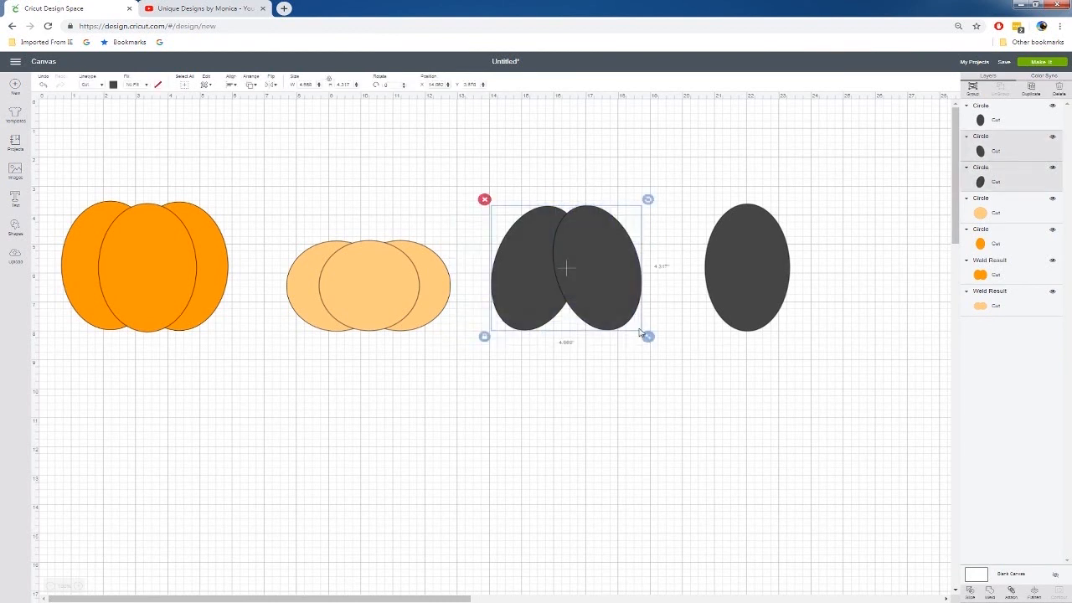
pyautogui.rightClick(612, 292)
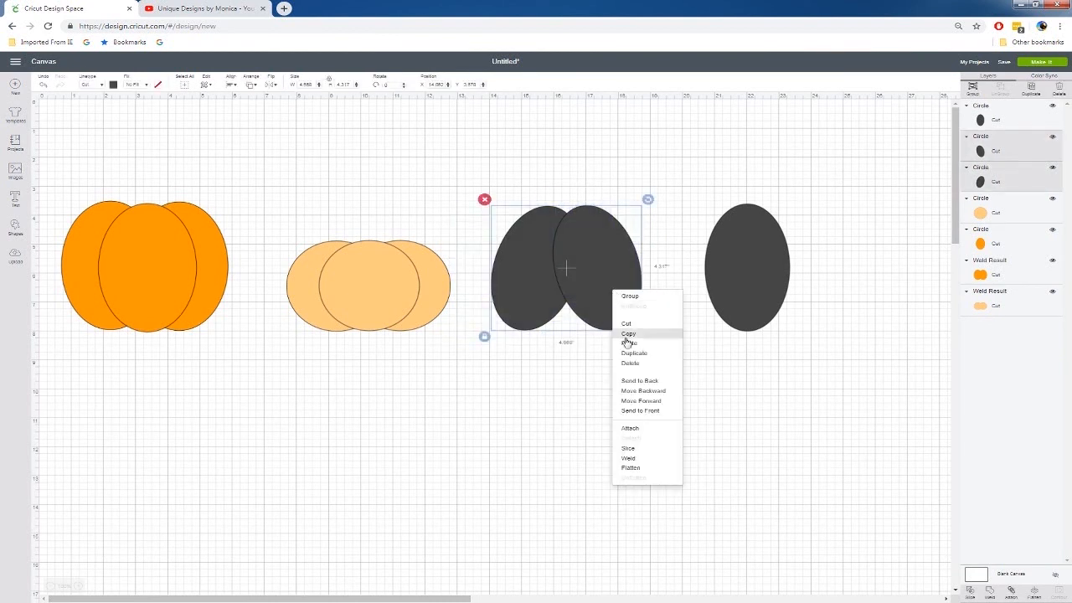
pyautogui.click(648, 446)
pyautogui.click(577, 268)
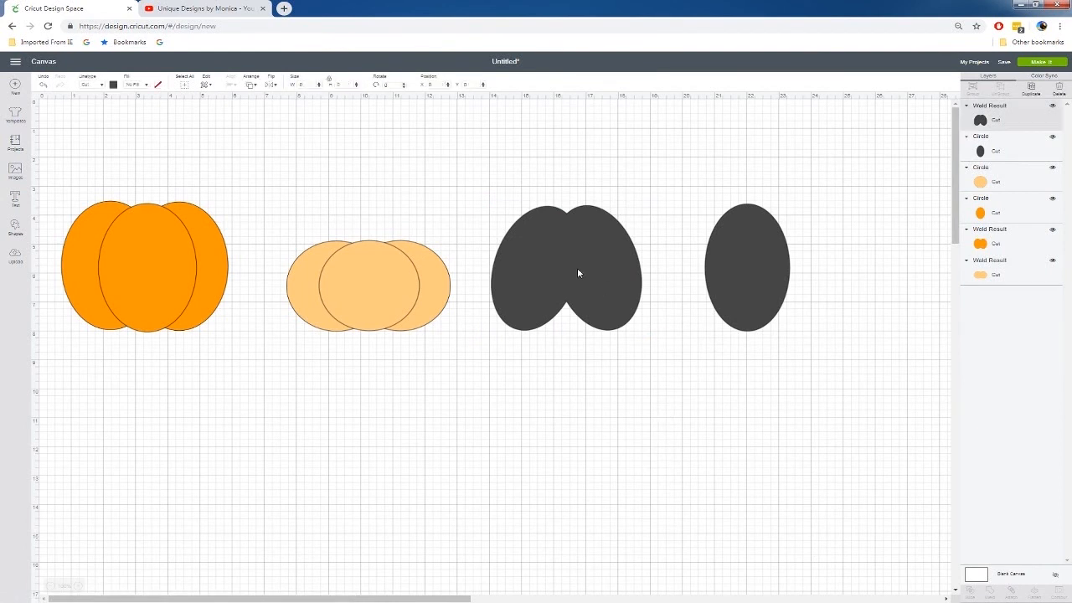
pyautogui.rightClick(577, 268)
pyautogui.click(608, 366)
# Colour the tilted welded shape and the upright oval dark orange, and centre the oval over the welded shape
pyautogui.moveTo(432, 154); pyautogui.dragTo(848, 366)
pyautogui.click(483, 135)
pyautogui.moveTo(486, 144); pyautogui.dragTo(871, 423)
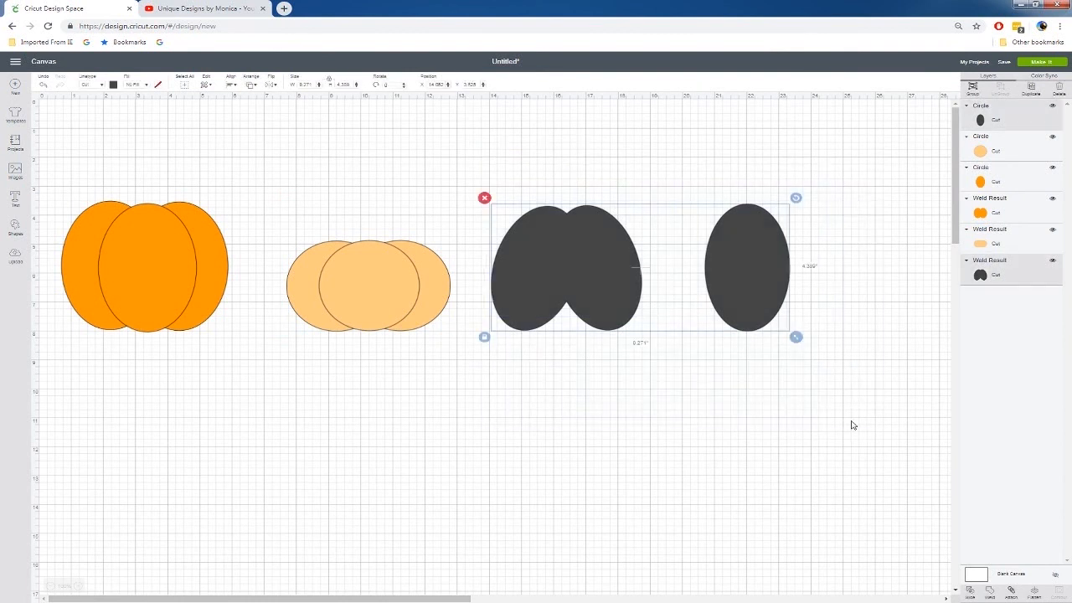
pyautogui.click(114, 85)
pyautogui.click(190, 147)
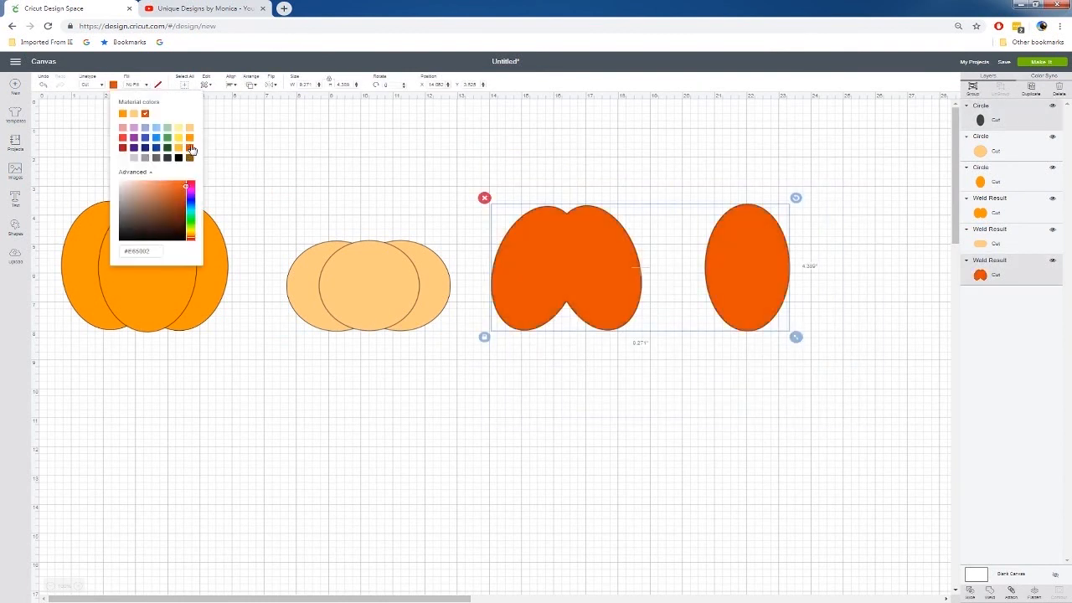
pyautogui.click(764, 159)
pyautogui.moveTo(748, 261); pyautogui.dragTo(570, 260)
pyautogui.click(474, 192)
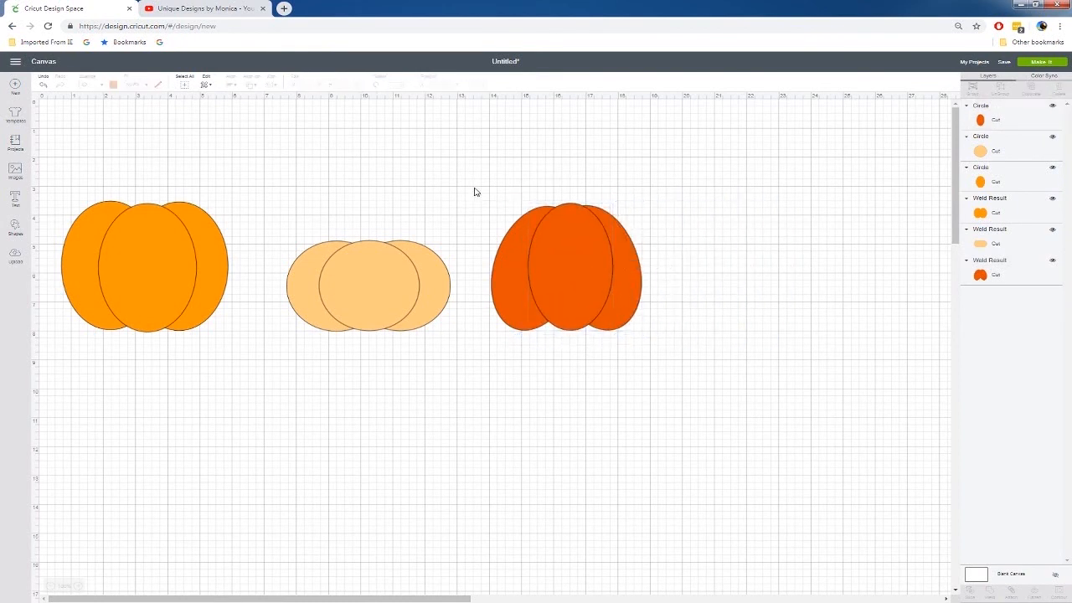
# Insert a square above the large orange pumpkin and shrink it to about 1.3 inches wide
pyautogui.click(16, 223)
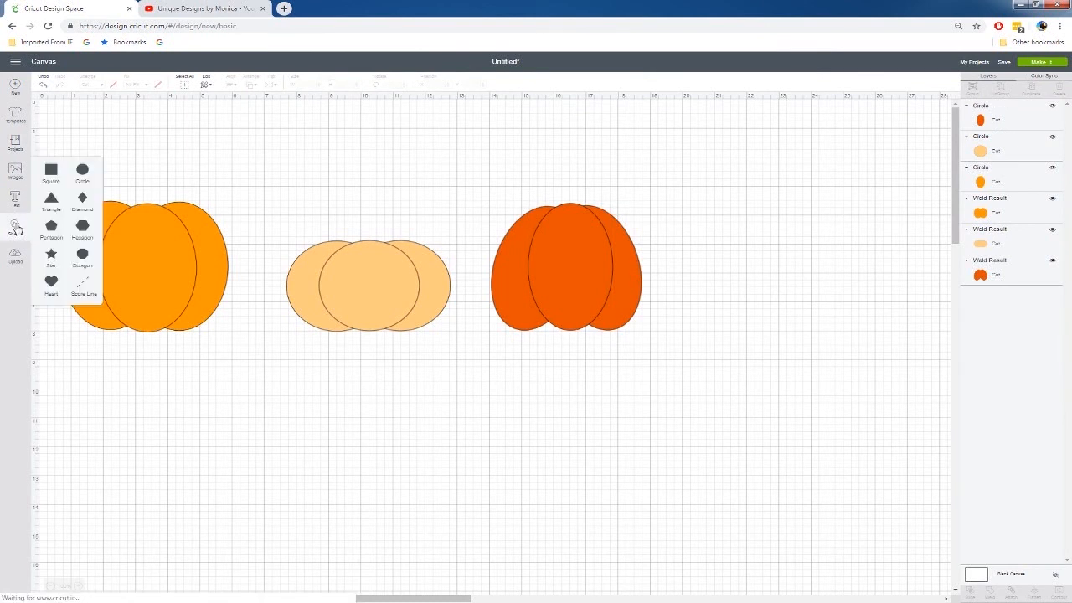
pyautogui.click(51, 170)
pyautogui.moveTo(158, 217); pyautogui.dragTo(205, 216)
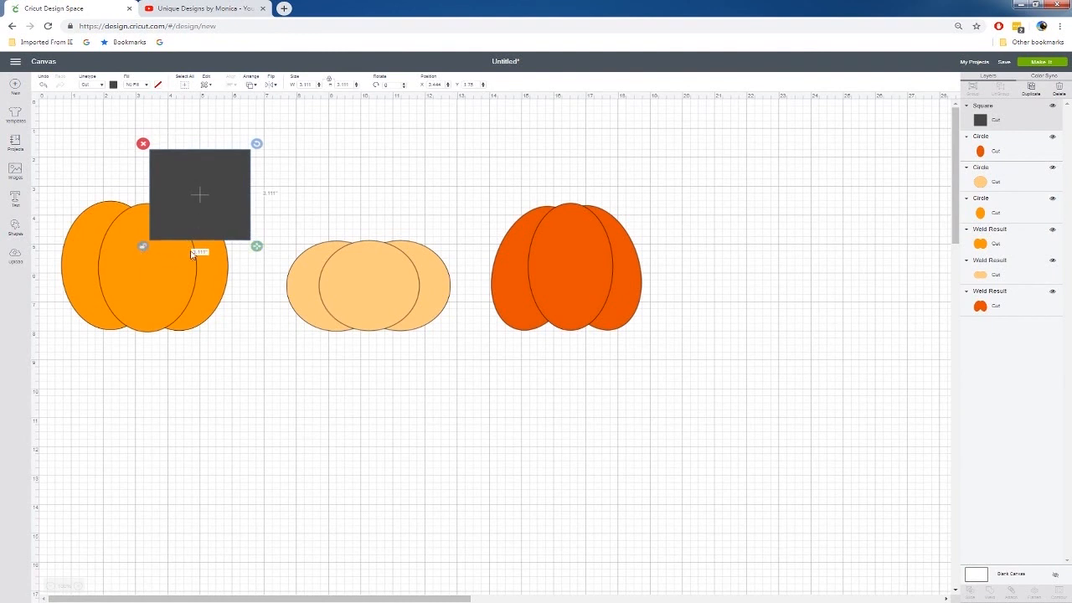
pyautogui.moveTo(256, 246); pyautogui.dragTo(198, 201)
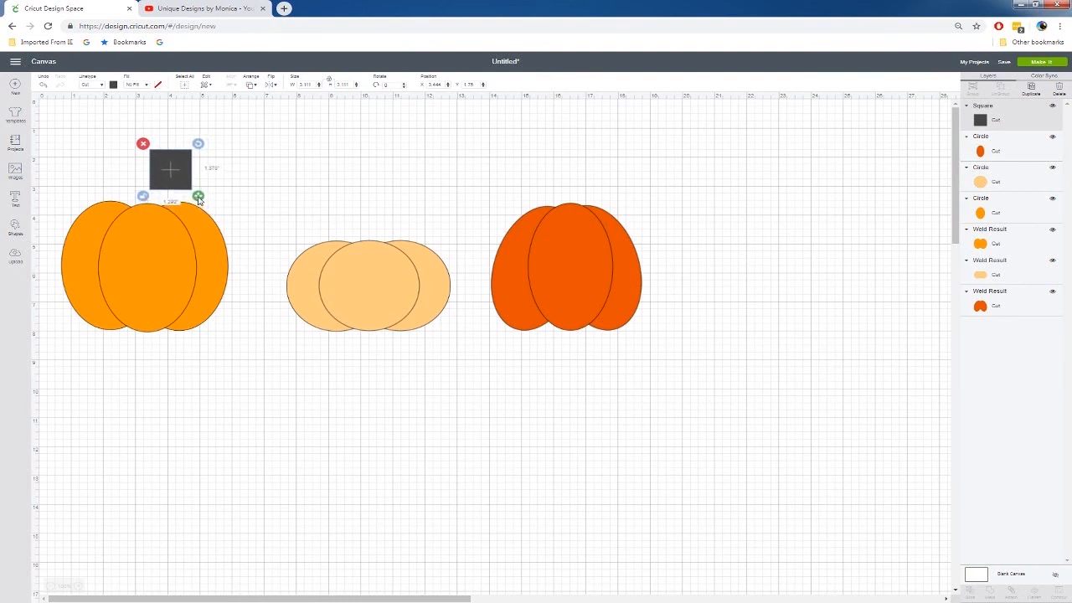
pyautogui.click(249, 185)
# Make two copies of the small square and place one square at the top of each of the three pumpkins
pyautogui.click(185, 179)
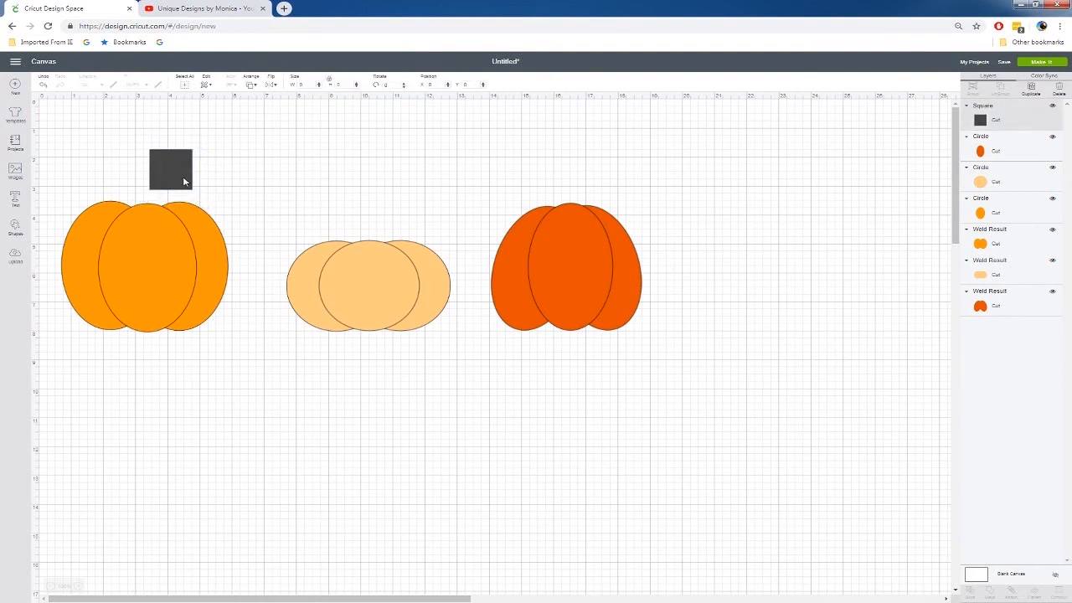
pyautogui.hotkey('ctrl', 'd')
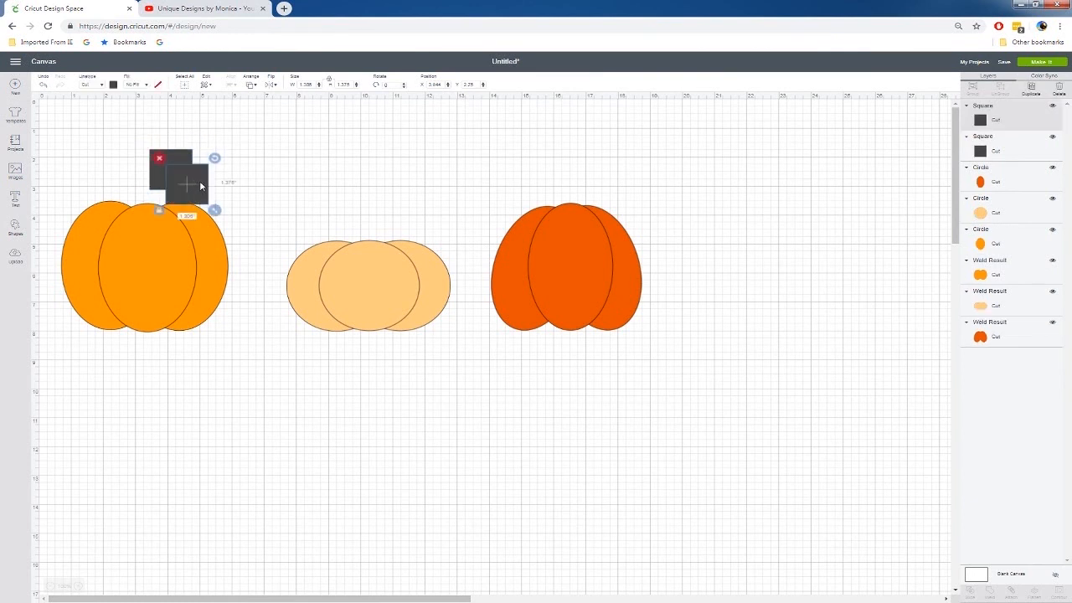
pyautogui.moveTo(182, 176); pyautogui.dragTo(587, 187)
pyautogui.hotkey('ctrl', 'd')
pyautogui.moveTo(372, 222); pyautogui.dragTo(372, 234)
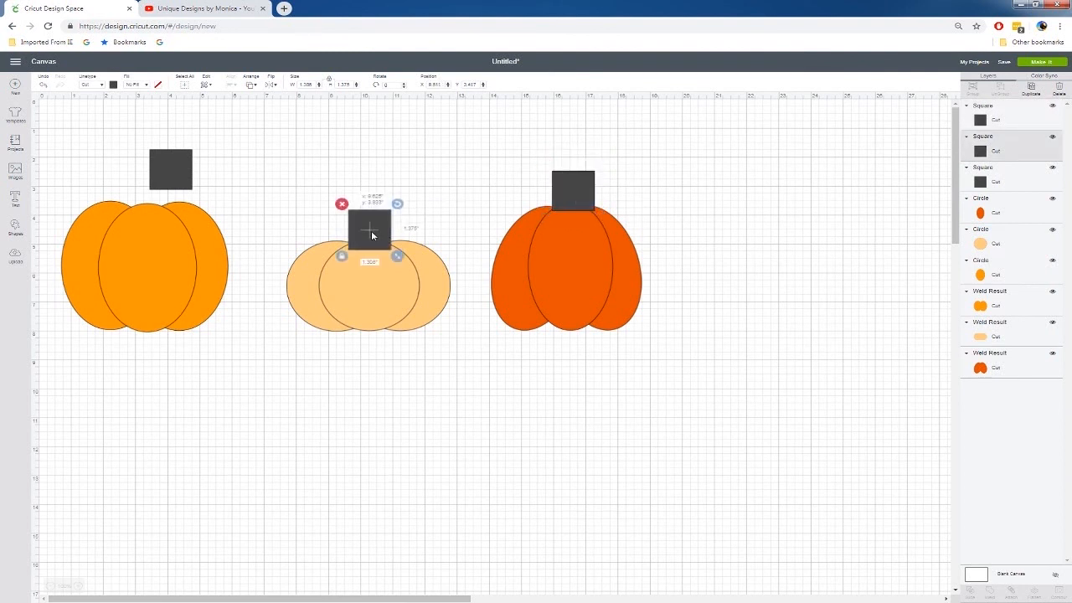
pyautogui.moveTo(165, 164); pyautogui.dragTo(142, 191)
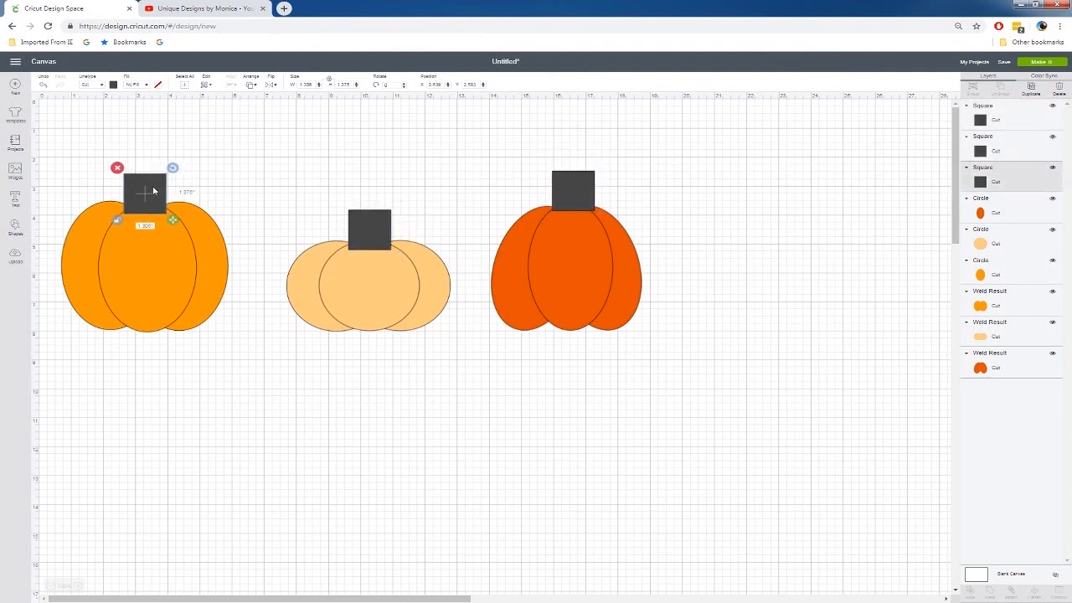
# Colour the three stem squares brown and send them to the back, behind the pumpkins
pyautogui.keyDown('shift'); pyautogui.click(384, 237); pyautogui.keyUp('shift')
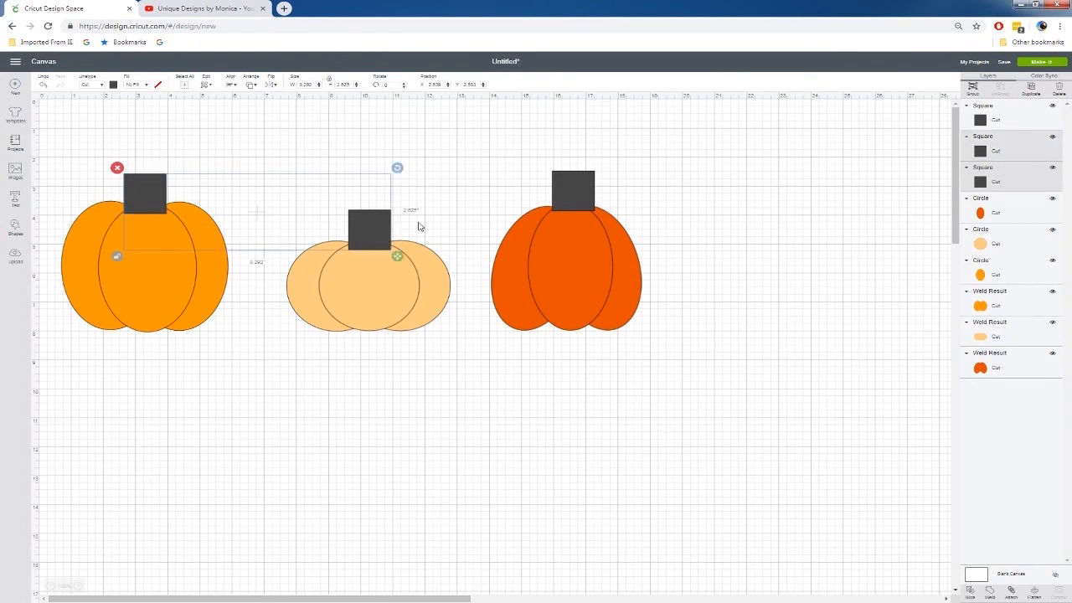
pyautogui.keyDown('shift'); pyautogui.click(570, 189); pyautogui.keyUp('shift')
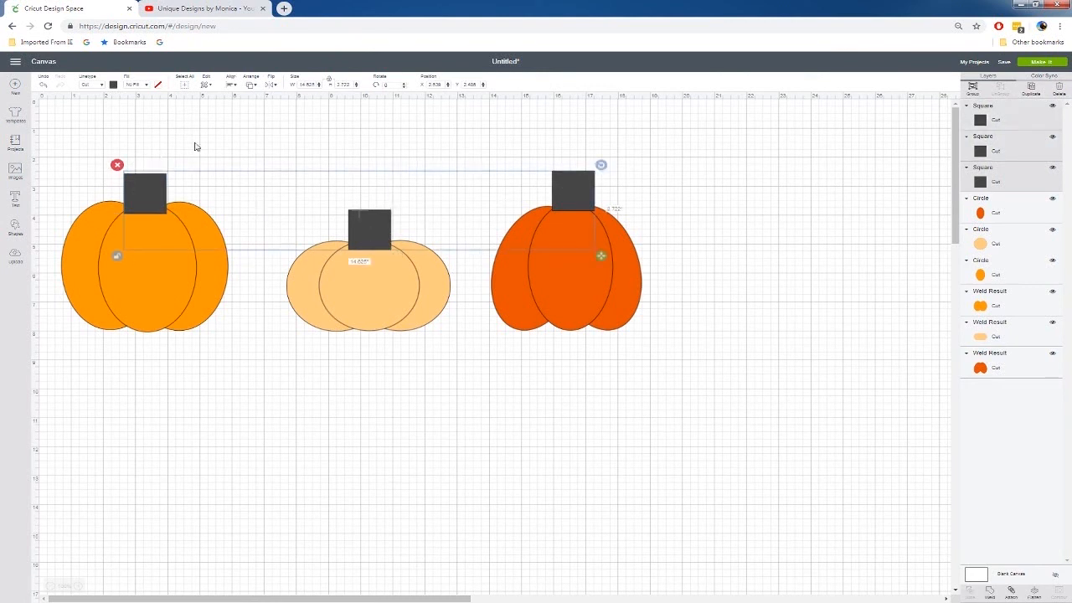
pyautogui.click(114, 86)
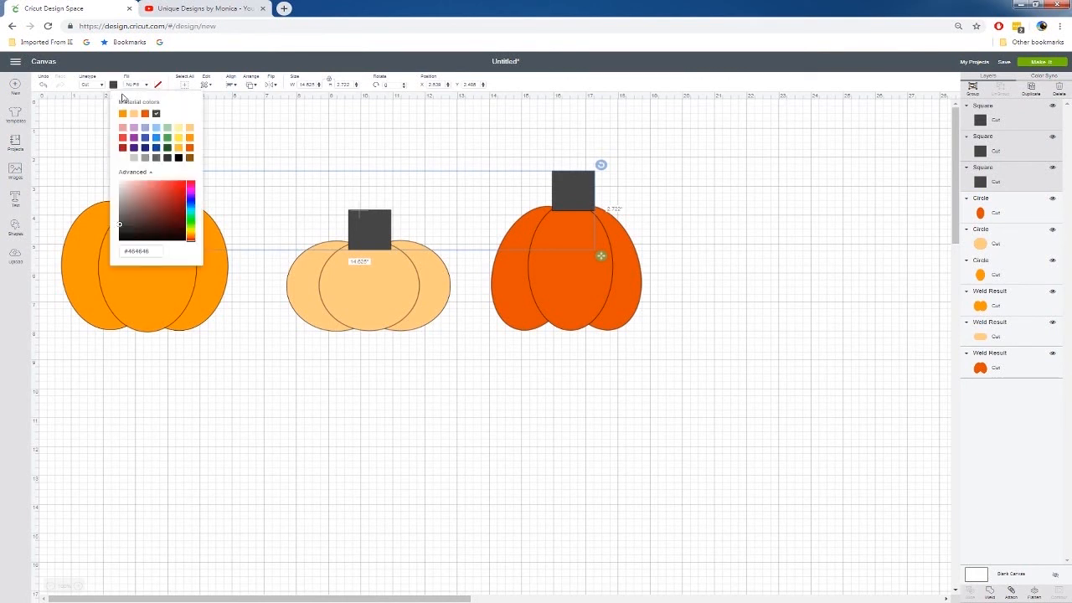
pyautogui.click(190, 159)
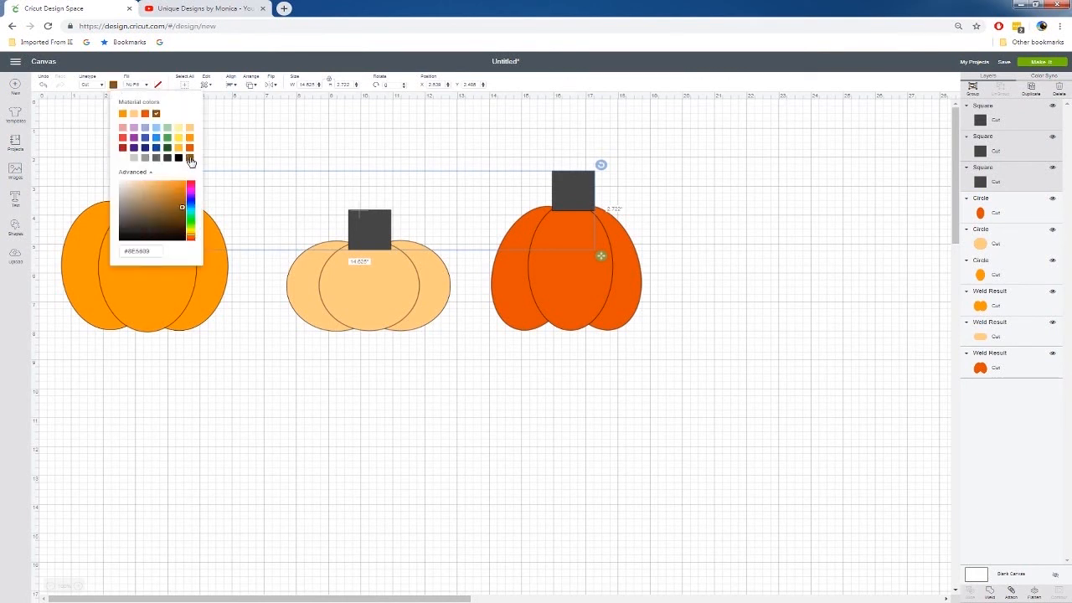
pyautogui.rightClick(371, 233)
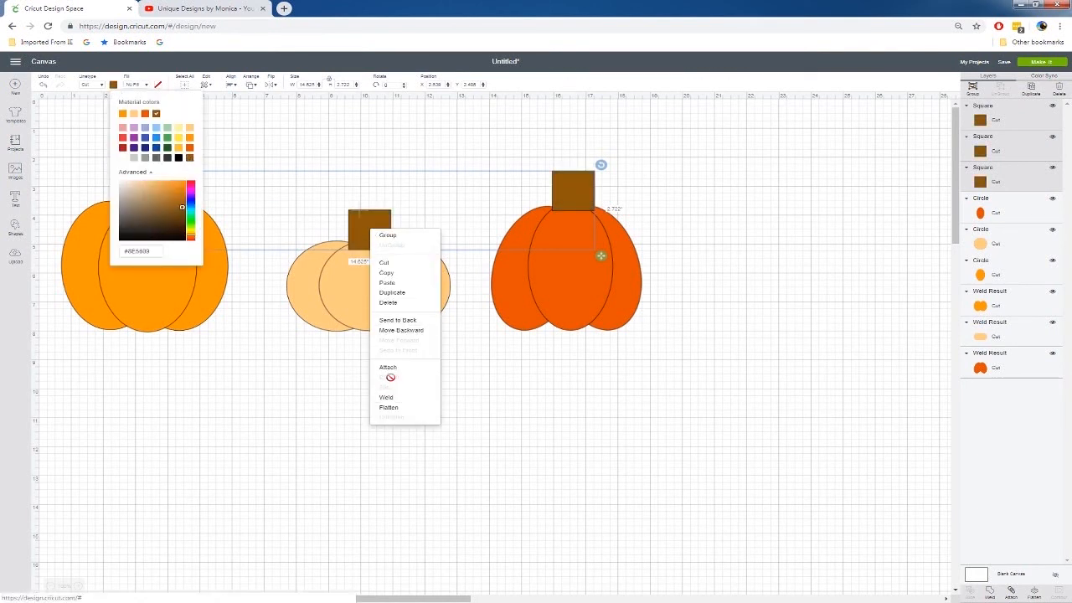
pyautogui.click(409, 320)
pyautogui.click(467, 362)
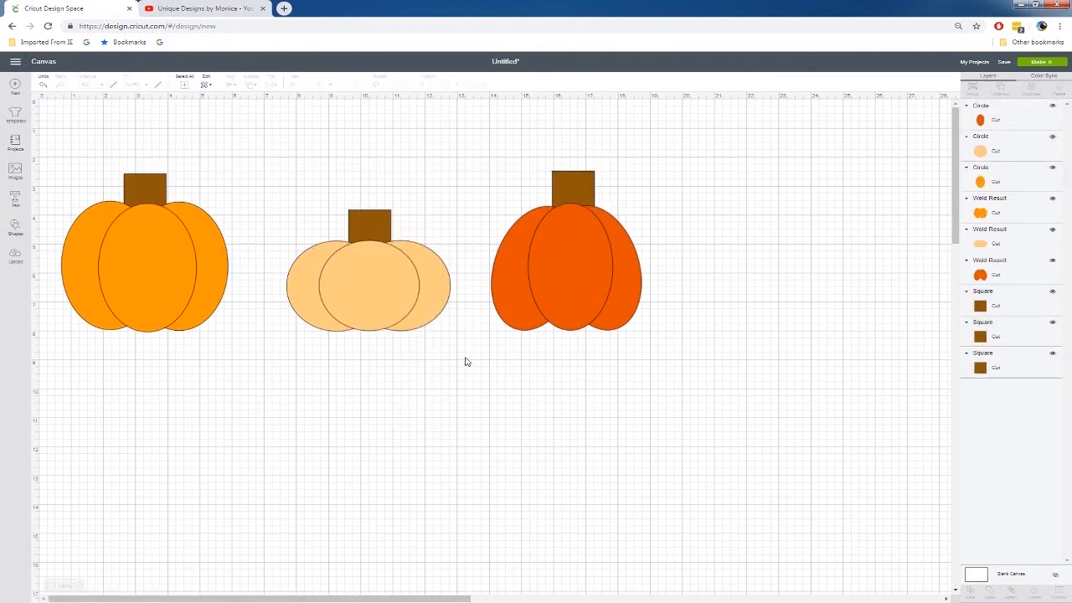
# Narrow the dark orange pumpkin's stem to about 0.9 inches wide and centre it over the pumpkin
pyautogui.click(582, 190)
pyautogui.moveTo(582, 190); pyautogui.dragTo(589, 224)
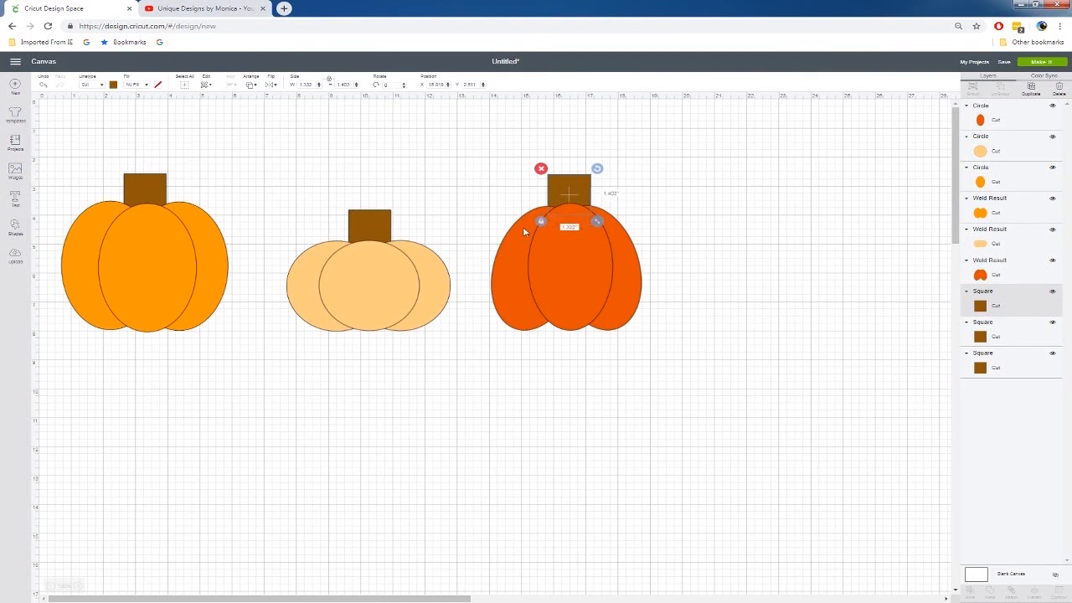
pyautogui.moveTo(600, 222); pyautogui.dragTo(587, 221)
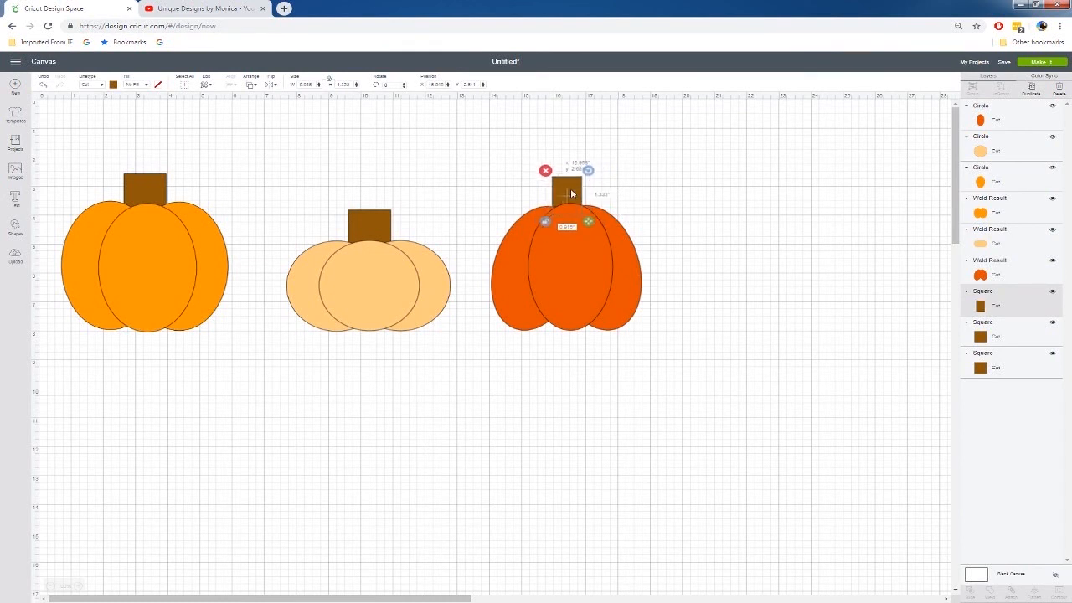
pyautogui.moveTo(571, 191); pyautogui.dragTo(577, 195)
# Shrink the flat light orange pumpkin's stem and lower the stem of the large orange pumpkin slightly
pyautogui.click(381, 236)
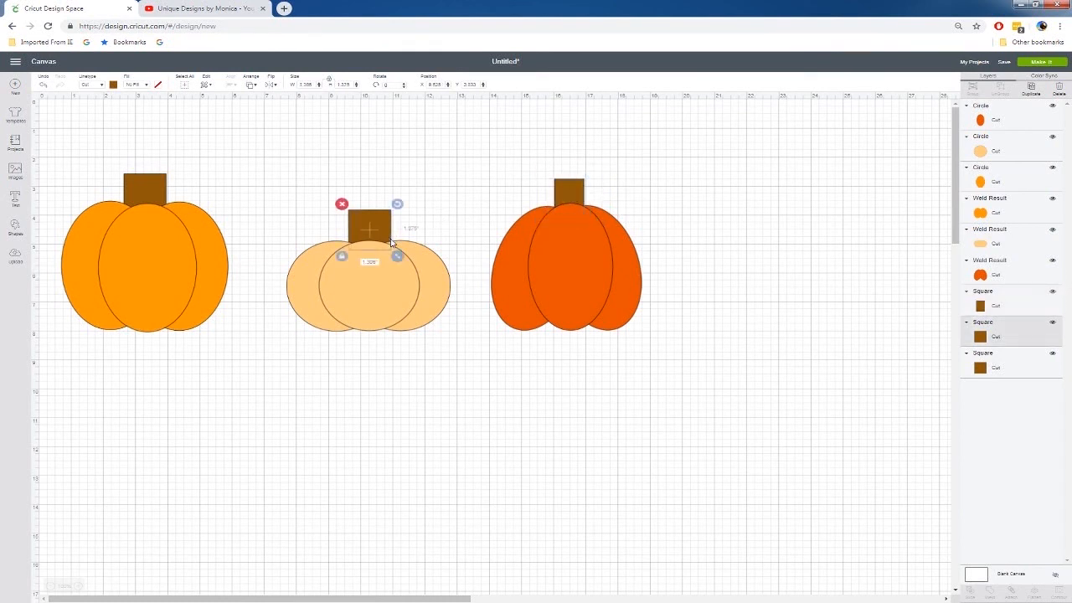
pyautogui.moveTo(397, 255); pyautogui.dragTo(365, 239)
pyautogui.moveTo(144, 186); pyautogui.dragTo(144, 190)
pyautogui.click(227, 165)
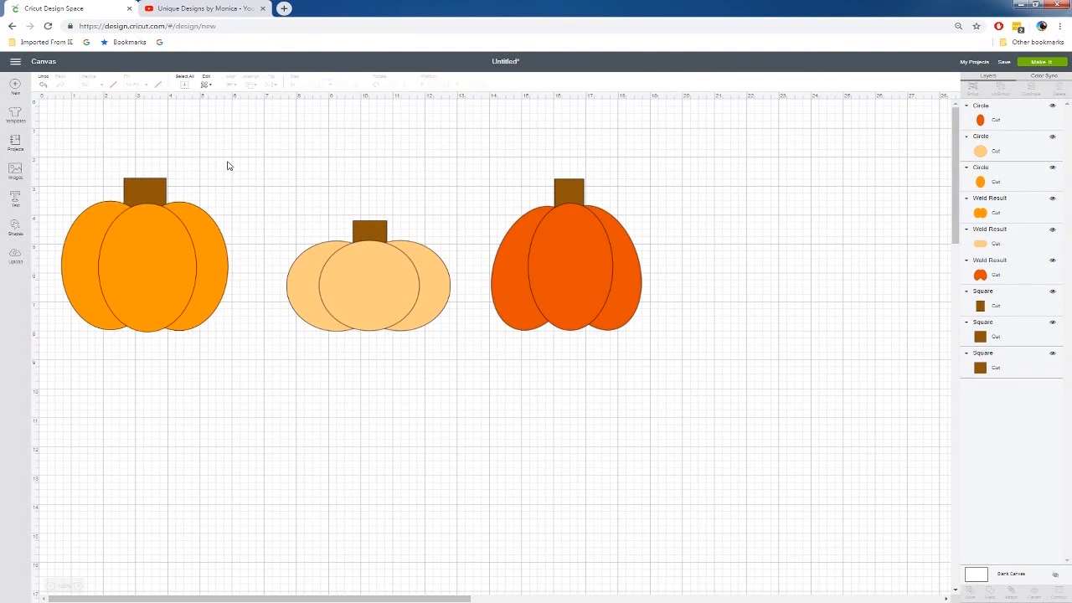
# Duplicate the whole large orange pumpkin with its stem and place the copy below the flat light orange pumpkin
pyautogui.moveTo(63, 149); pyautogui.dragTo(251, 383)
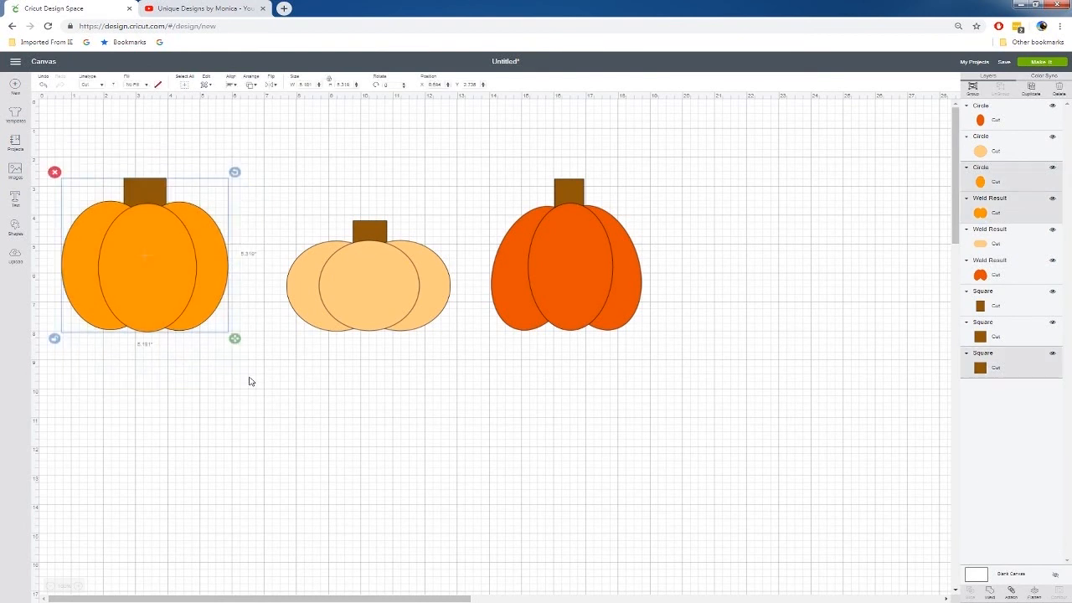
pyautogui.hotkey('ctrl', 'd')
pyautogui.moveTo(208, 269); pyautogui.dragTo(409, 456)
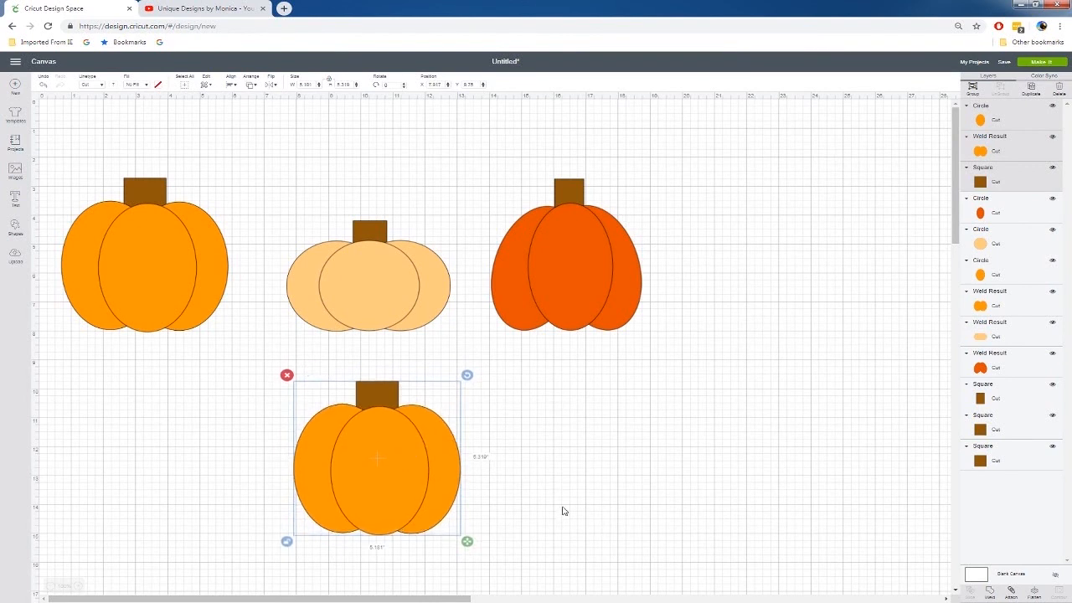
pyautogui.click(567, 480)
# Duplicate the copied pumpkin's centre oval and place the new oval beside that pumpkin, on its right
pyautogui.click(389, 466)
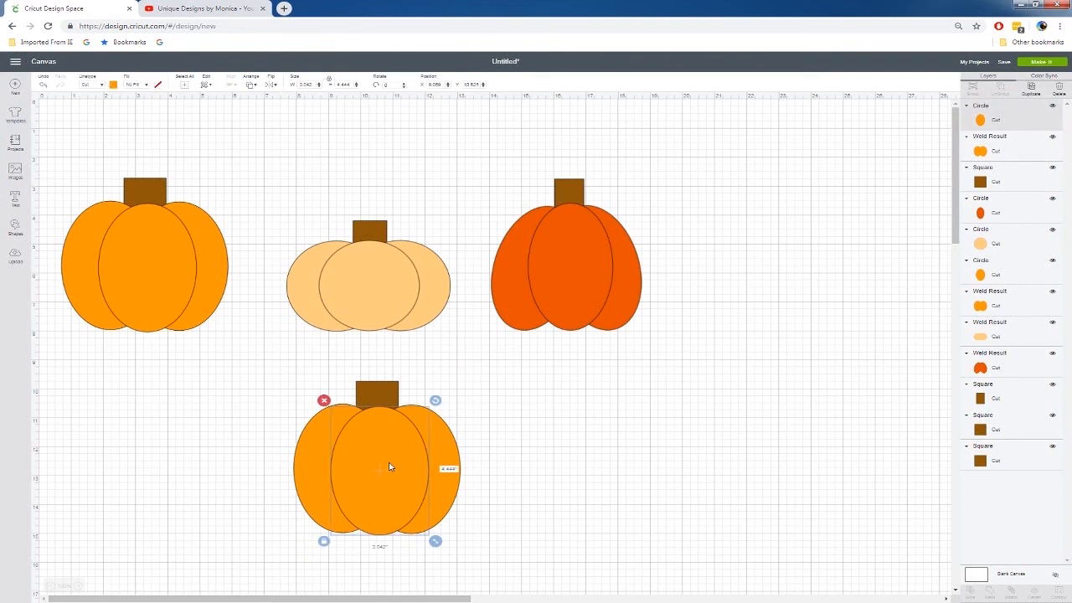
pyautogui.hotkey('ctrl', 'd')
pyautogui.moveTo(392, 469); pyautogui.dragTo(599, 452)
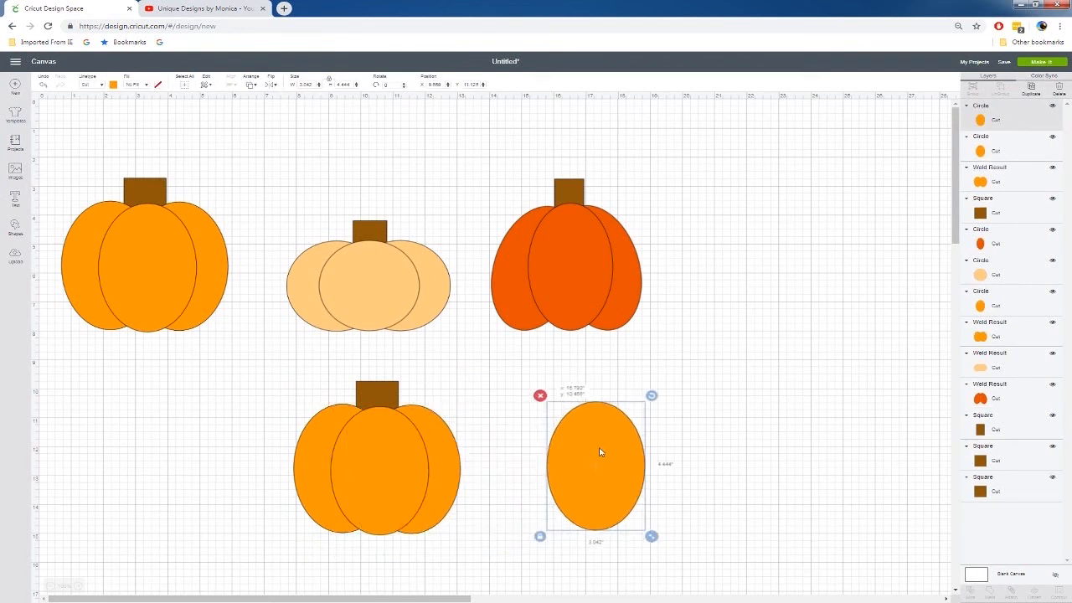
# Colour the copied pumpkin's centre oval yellow and lower the separate orange oval slightly
pyautogui.click(355, 463)
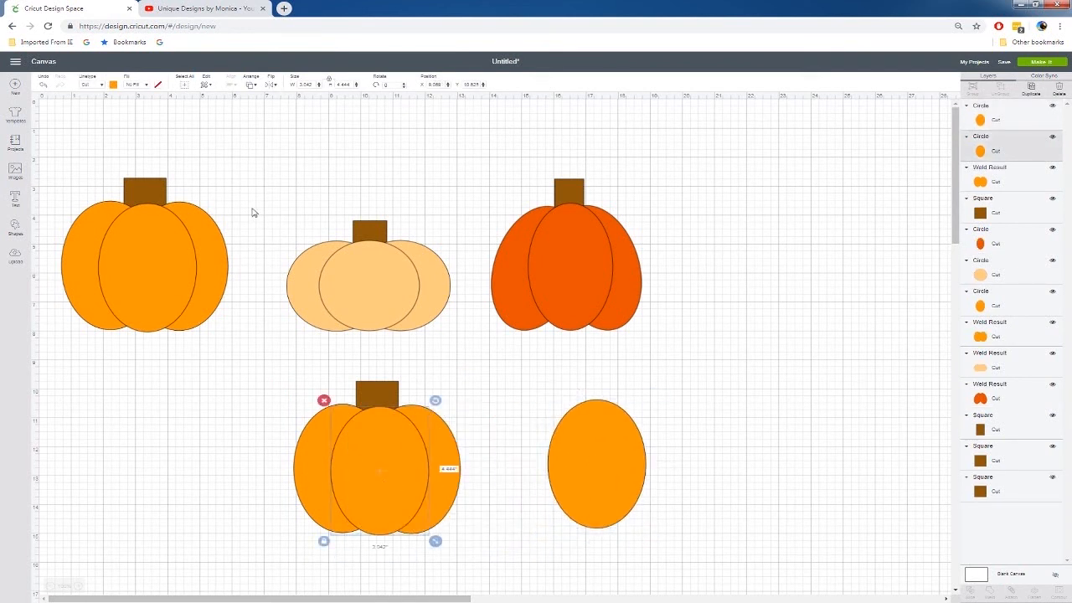
pyautogui.click(114, 84)
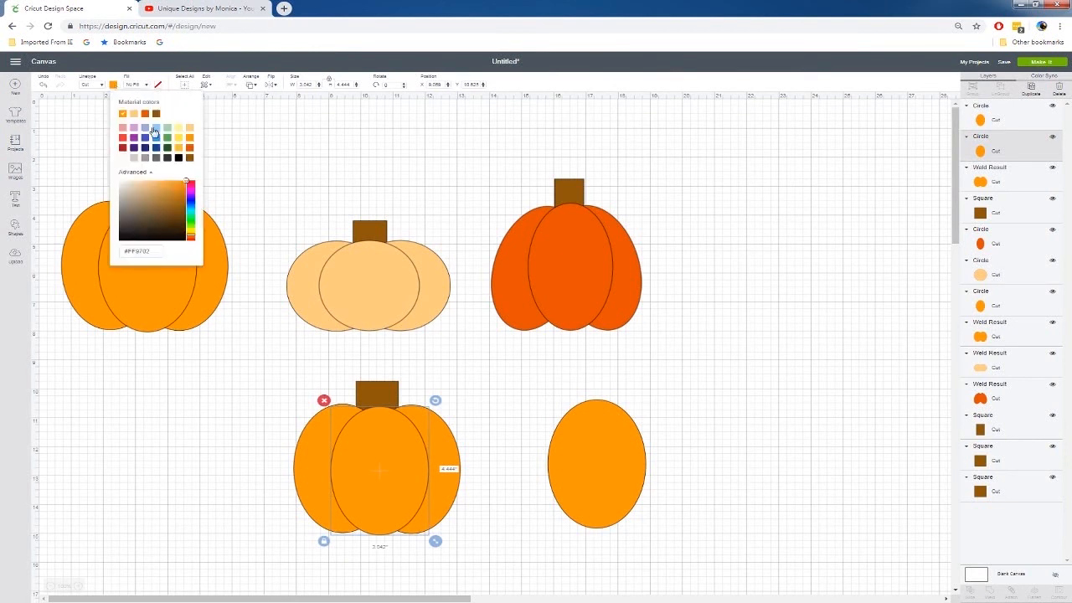
pyautogui.click(178, 138)
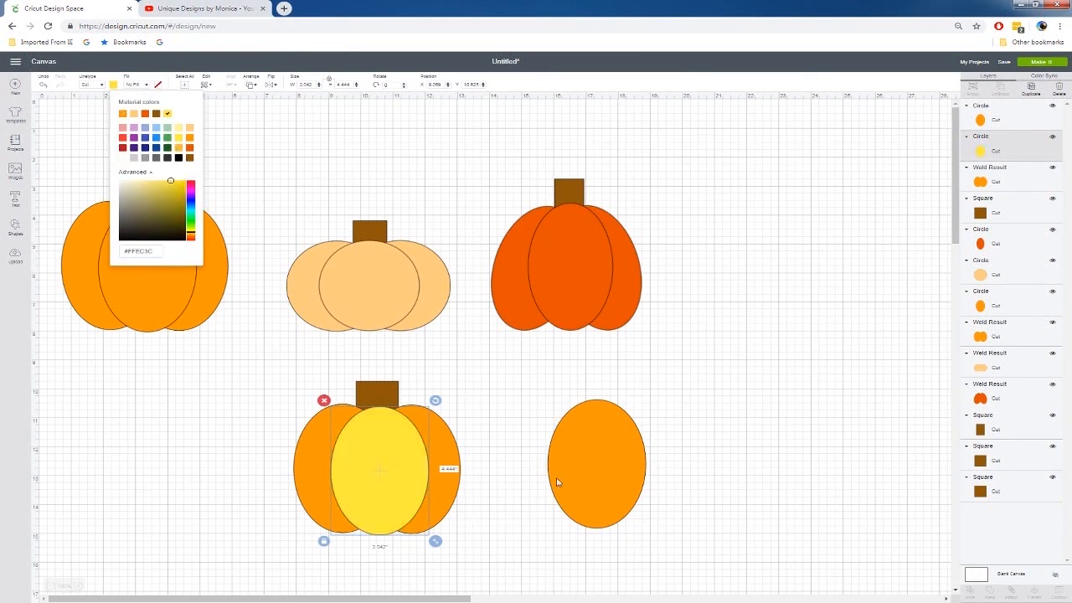
pyautogui.click(694, 448)
pyautogui.moveTo(605, 466); pyautogui.dragTo(606, 477)
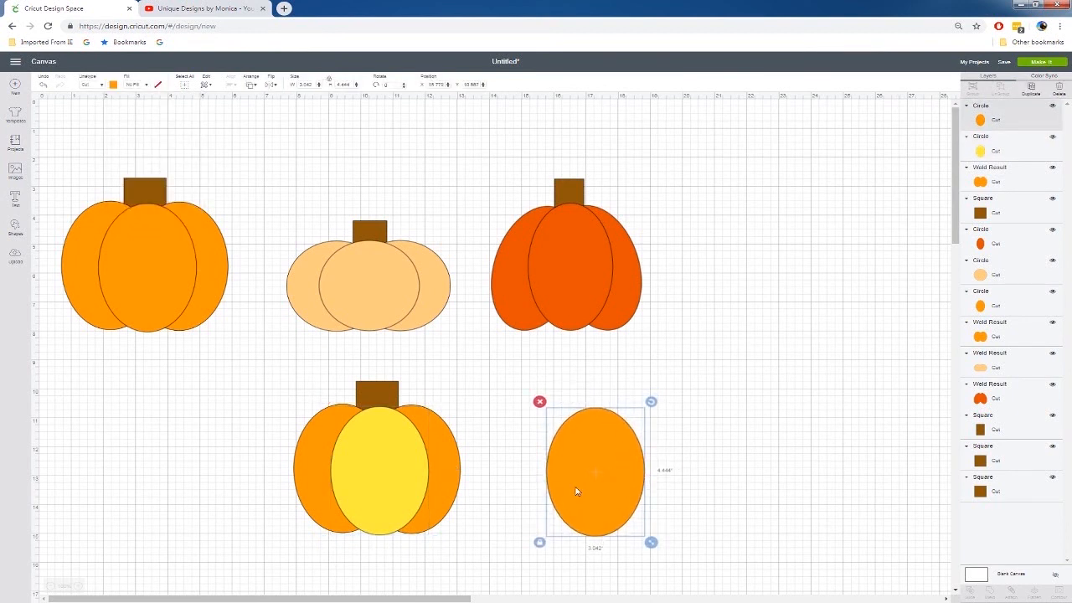
# Insert a triangle, duplicate it, and place two small triangles about 0.85 inches wide as eyes on the separate orange oval
pyautogui.click(15, 229)
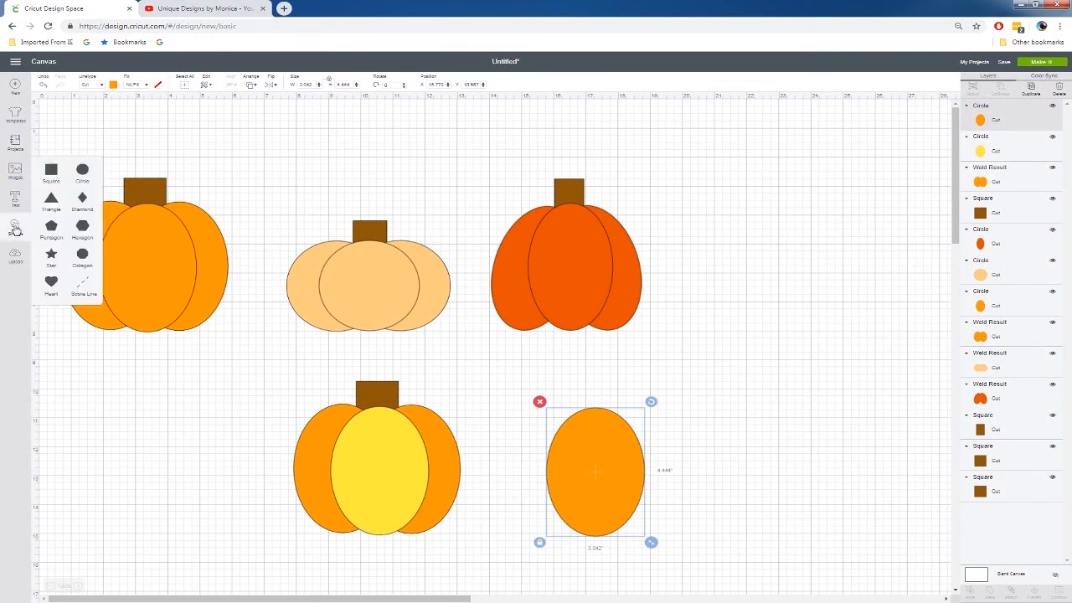
pyautogui.click(59, 204)
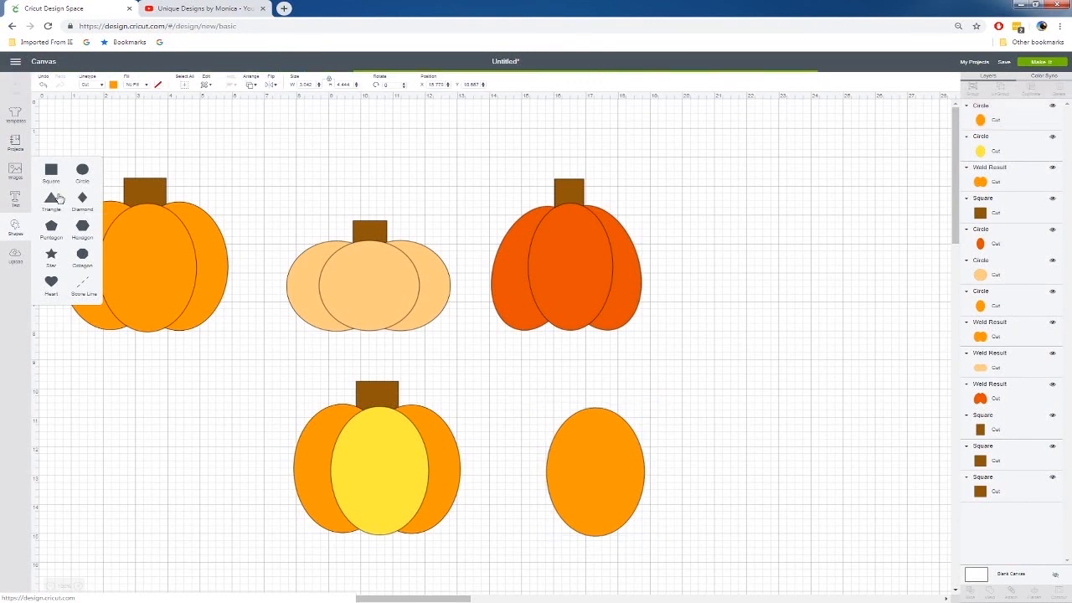
pyautogui.moveTo(186, 232); pyautogui.dragTo(752, 419)
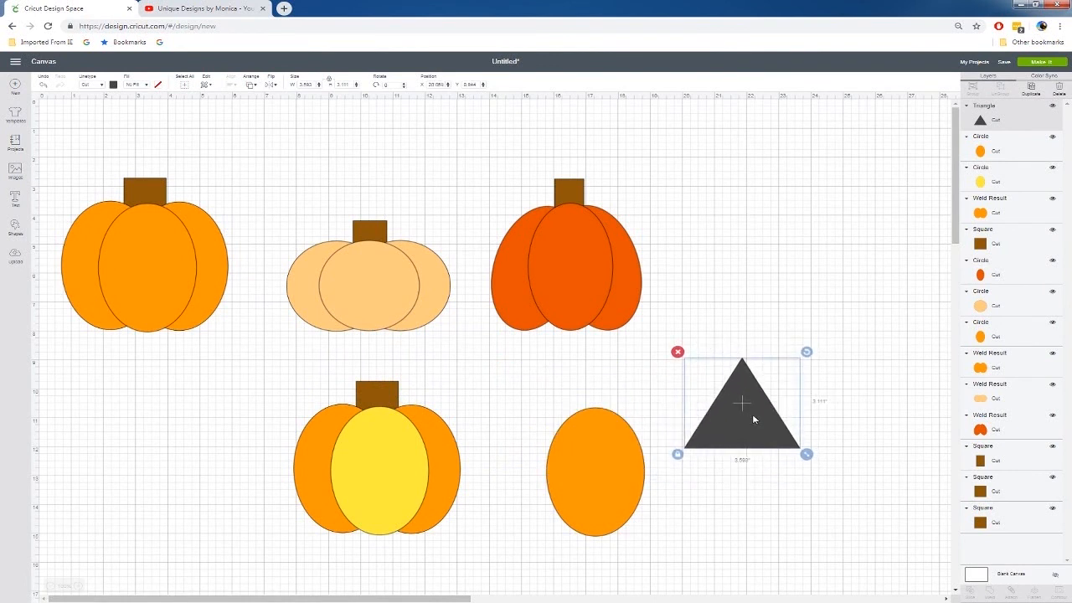
pyautogui.hotkey('ctrl', 'd')
pyautogui.moveTo(781, 423); pyautogui.dragTo(910, 410)
pyautogui.moveTo(693, 337)
pyautogui.mouseDown()
pyautogui.moveTo(854, 442)
pyautogui.moveTo(959, 483)
pyautogui.moveTo(905, 440)
pyautogui.moveTo(717, 369)
pyautogui.moveTo(609, 469)
pyautogui.moveTo(609, 455)
pyautogui.mouseUp()
pyautogui.click(670, 444)
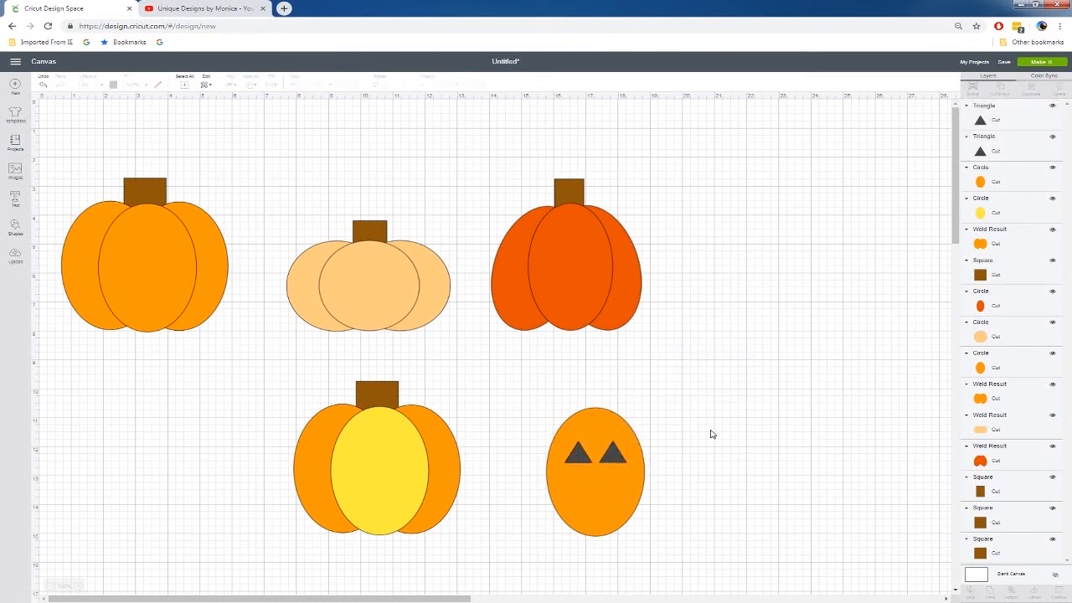
# Spread the two triangle eyes farther apart on the separate orange oval
pyautogui.click(621, 458)
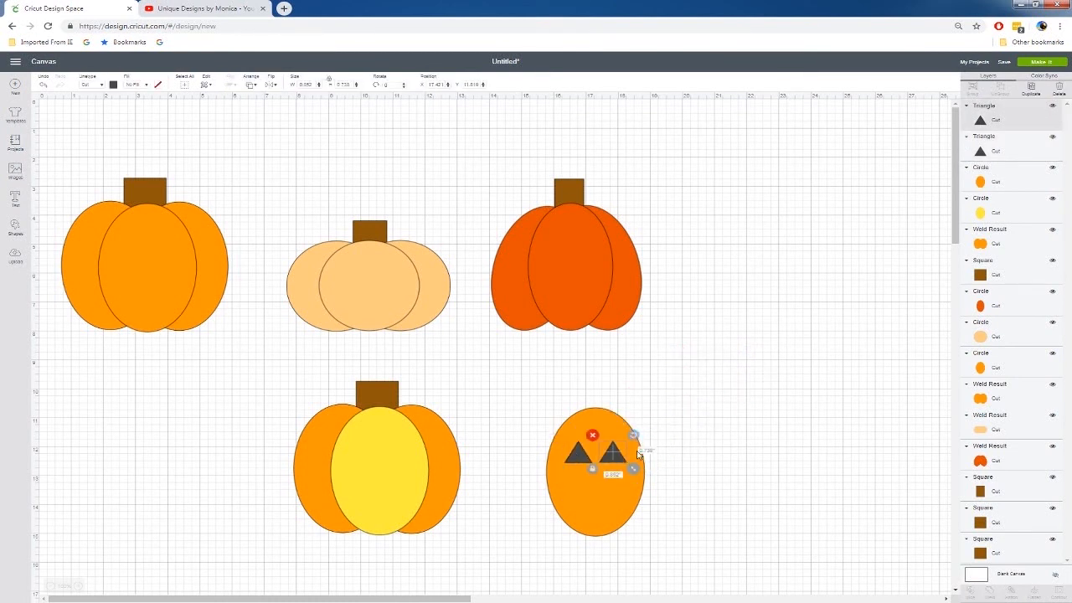
pyautogui.press('Right')
pyautogui.press('Right')
pyautogui.moveTo(576, 460); pyautogui.dragTo(572, 460)
pyautogui.click(707, 471)
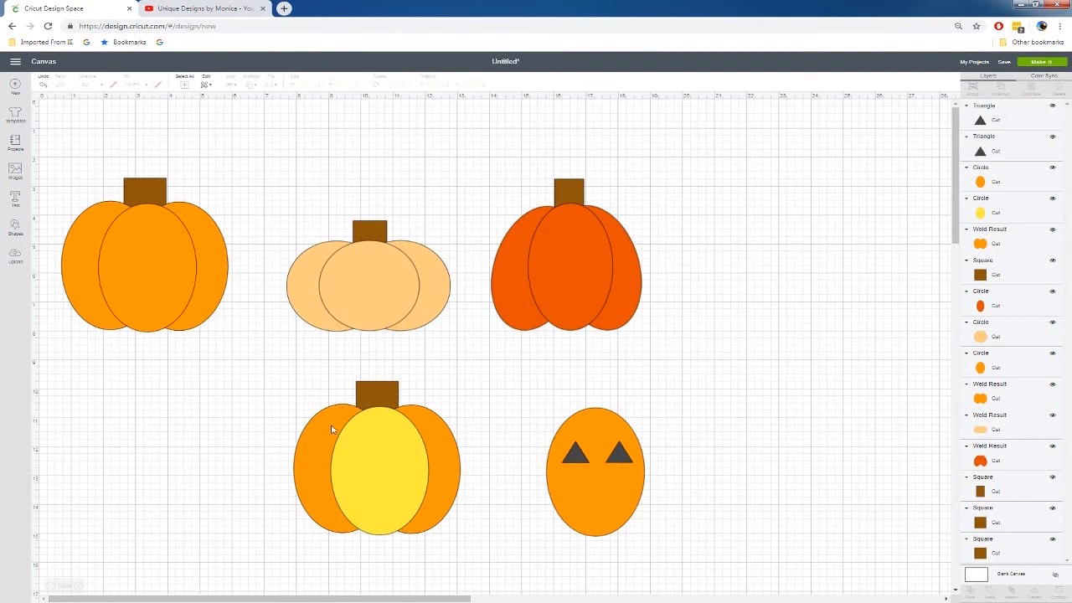
# Insert a circle in the empty area beside the dark orange pumpkin and enlarge it to about 6.3 inches
pyautogui.click(14, 230)
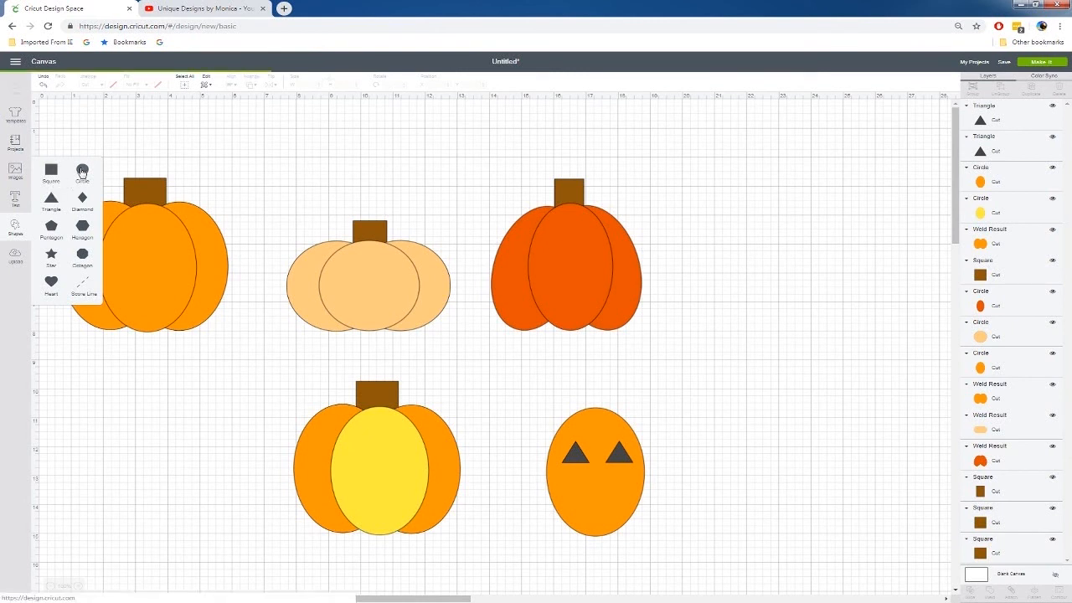
pyautogui.click(81, 172)
pyautogui.moveTo(207, 235); pyautogui.dragTo(751, 308)
pyautogui.moveTo(790, 354); pyautogui.dragTo(858, 490)
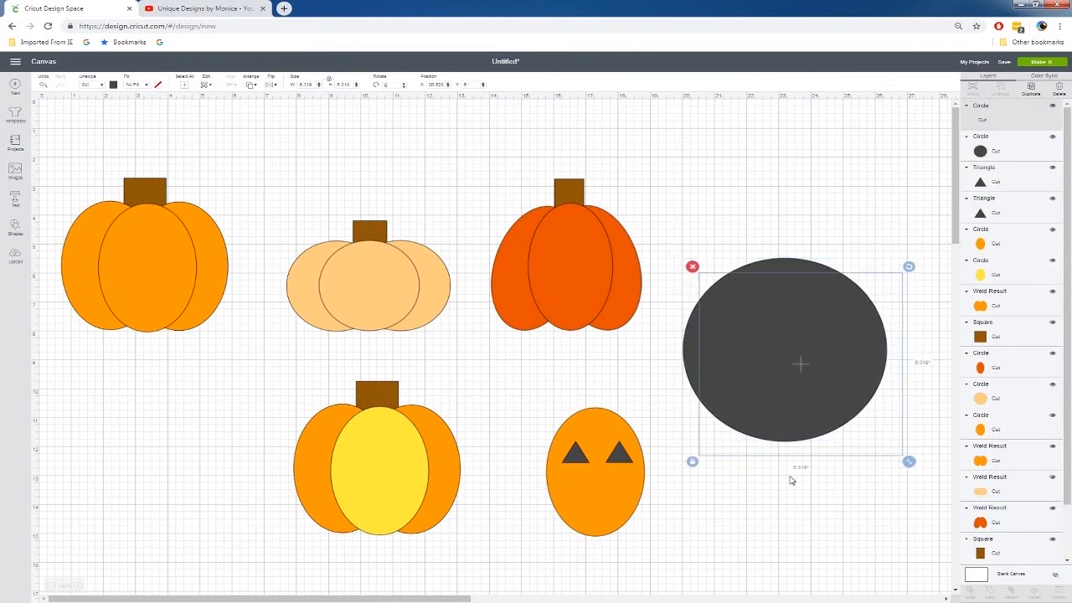
# Duplicate the large dark circle, offset the copy upward so a crescent shows below, and slice the two circles
pyautogui.hotkey('ctrl', 'd')
pyautogui.moveTo(799, 427); pyautogui.dragTo(786, 373)
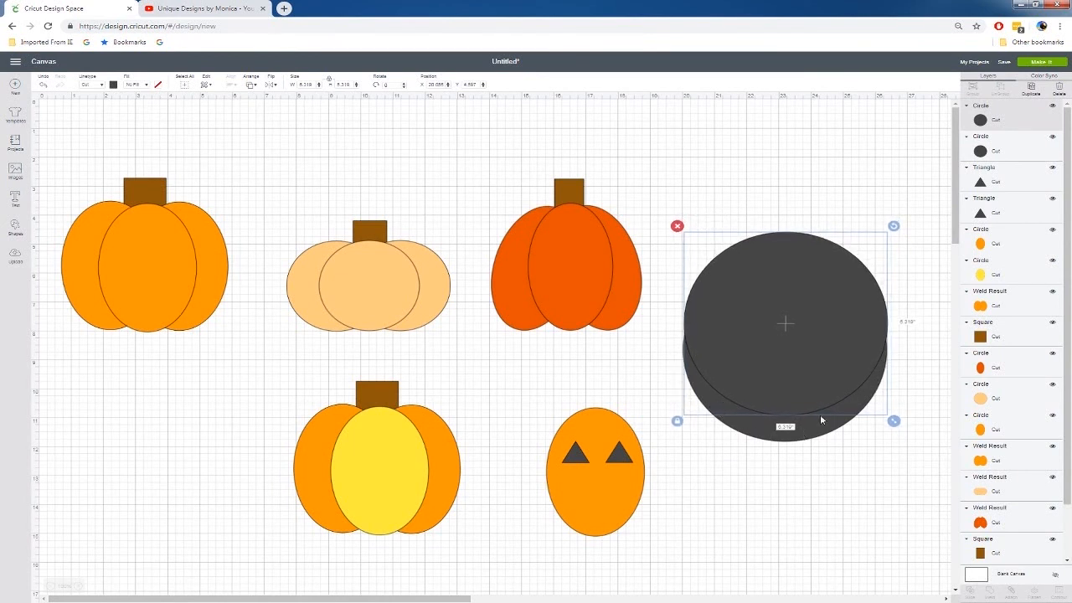
pyautogui.moveTo(839, 188); pyautogui.dragTo(783, 490)
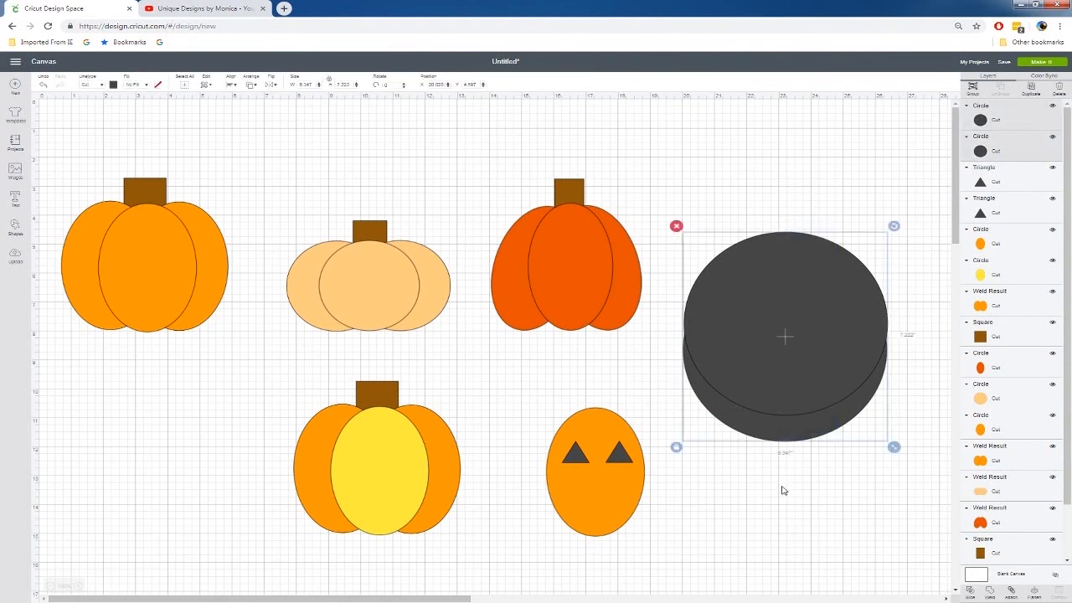
pyautogui.rightClick(794, 421)
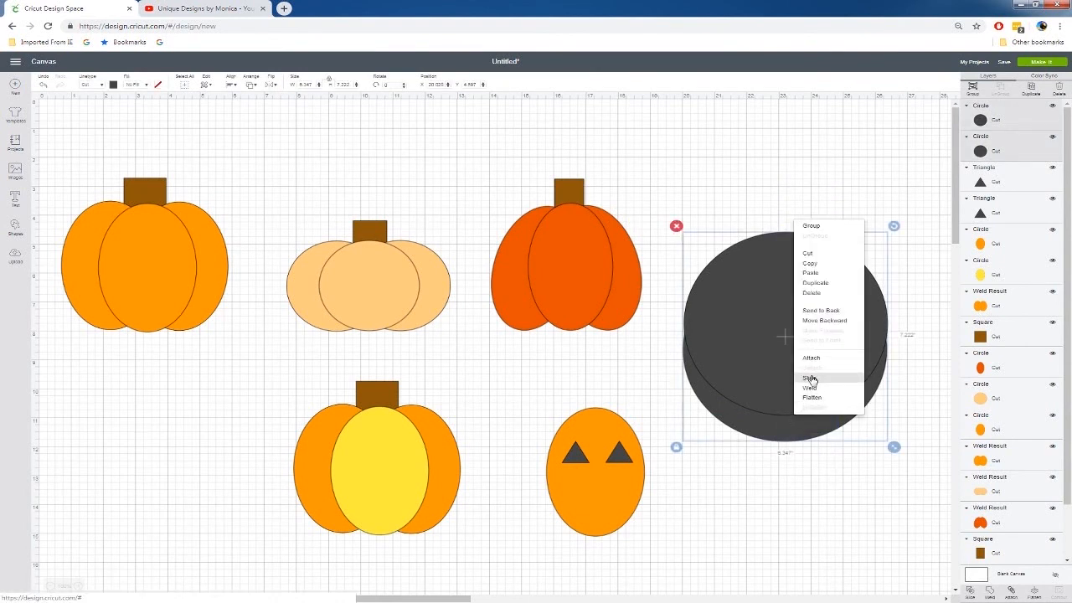
pyautogui.click(809, 378)
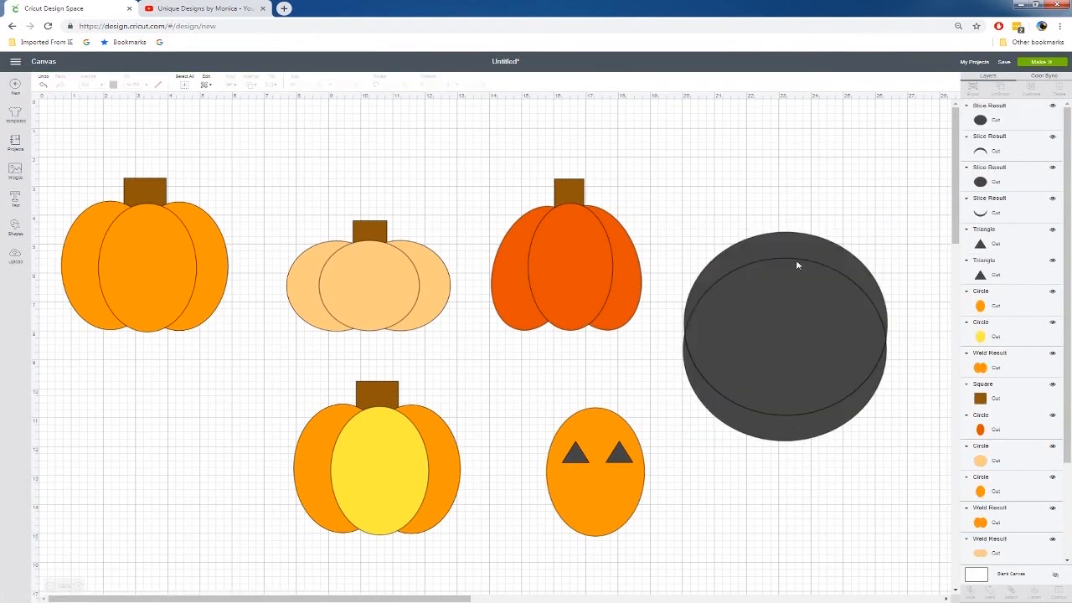
# Separate the sliced circle pieces and delete all of them except the lower smile-shaped crescent
pyautogui.moveTo(799, 248); pyautogui.dragTo(797, 205)
pyautogui.moveTo(791, 284); pyautogui.dragTo(791, 226)
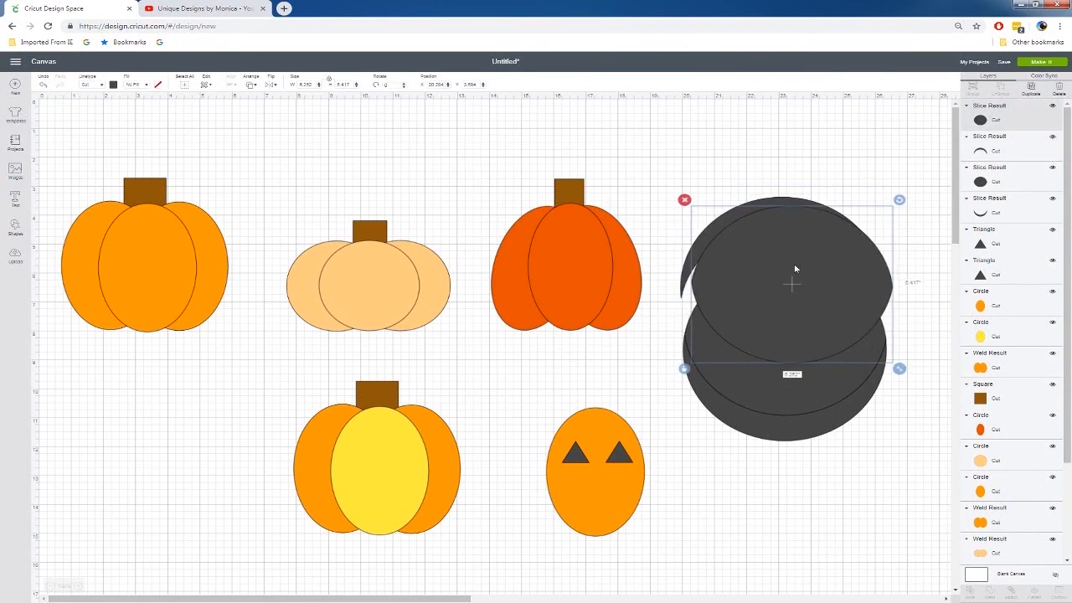
pyautogui.moveTo(775, 369); pyautogui.dragTo(788, 272)
pyautogui.moveTo(824, 150); pyautogui.dragTo(796, 292)
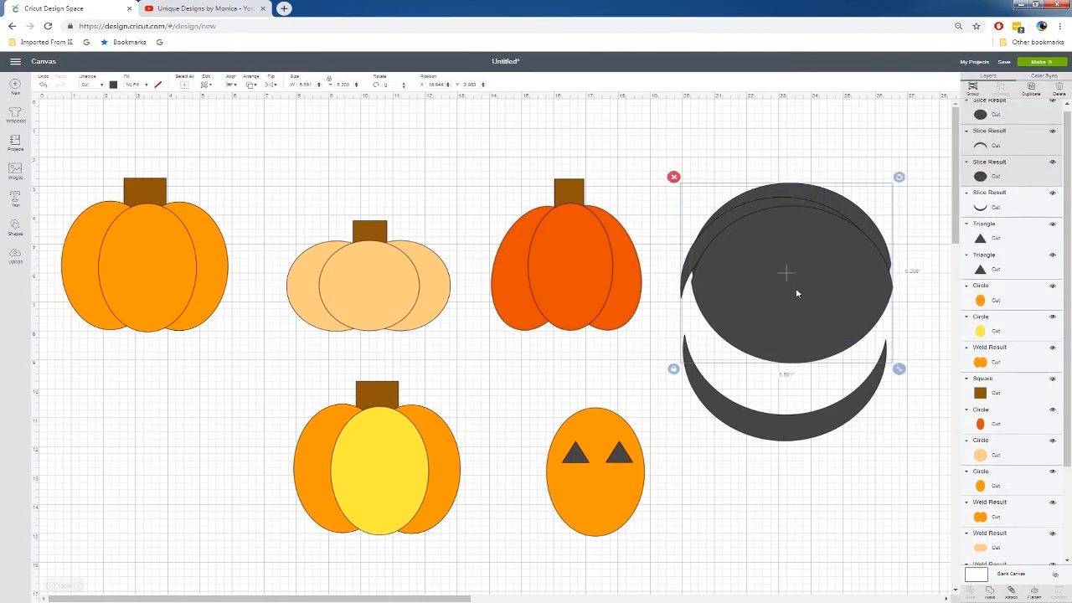
pyautogui.press('Delete')
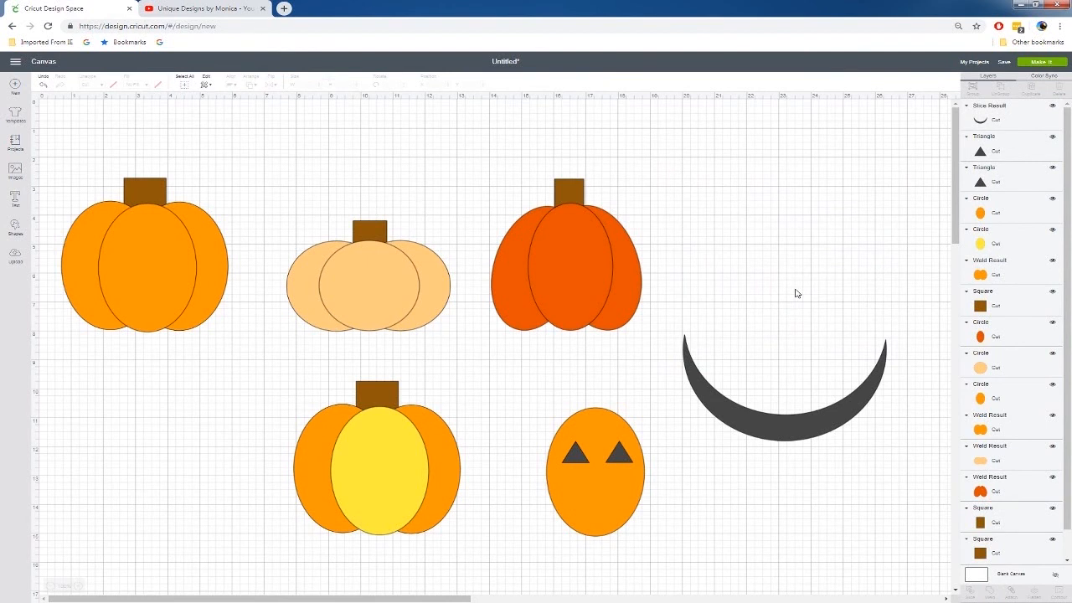
# Insert a square, shrink it to about 0.94 inches, and place three copies as teeth: one on the crescent's upper edge, two on its lower edge
pyautogui.click(17, 231)
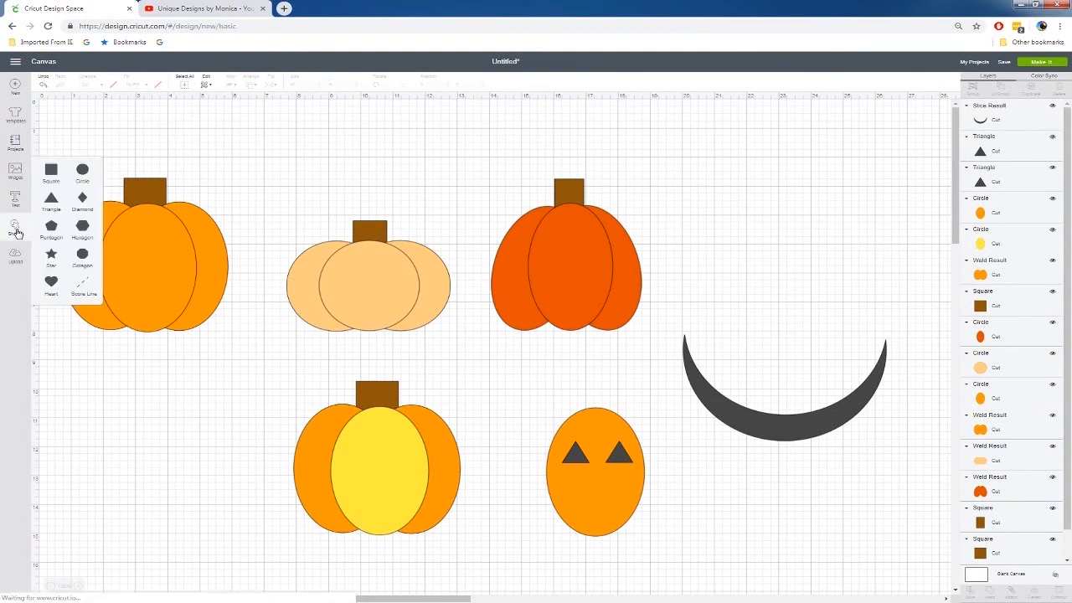
pyautogui.click(51, 199)
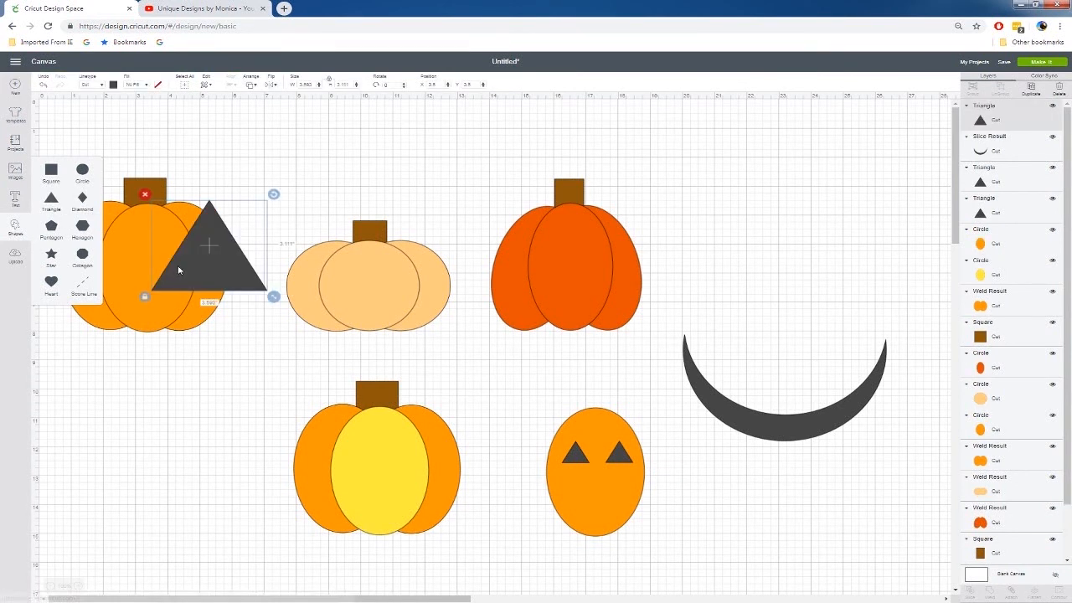
pyautogui.press('Delete')
pyautogui.click(51, 170)
pyautogui.moveTo(237, 259); pyautogui.dragTo(799, 336)
pyautogui.moveTo(838, 388); pyautogui.dragTo(716, 427)
pyautogui.hotkey('ctrl', 'd')
pyautogui.hotkey('ctrl', 'd')
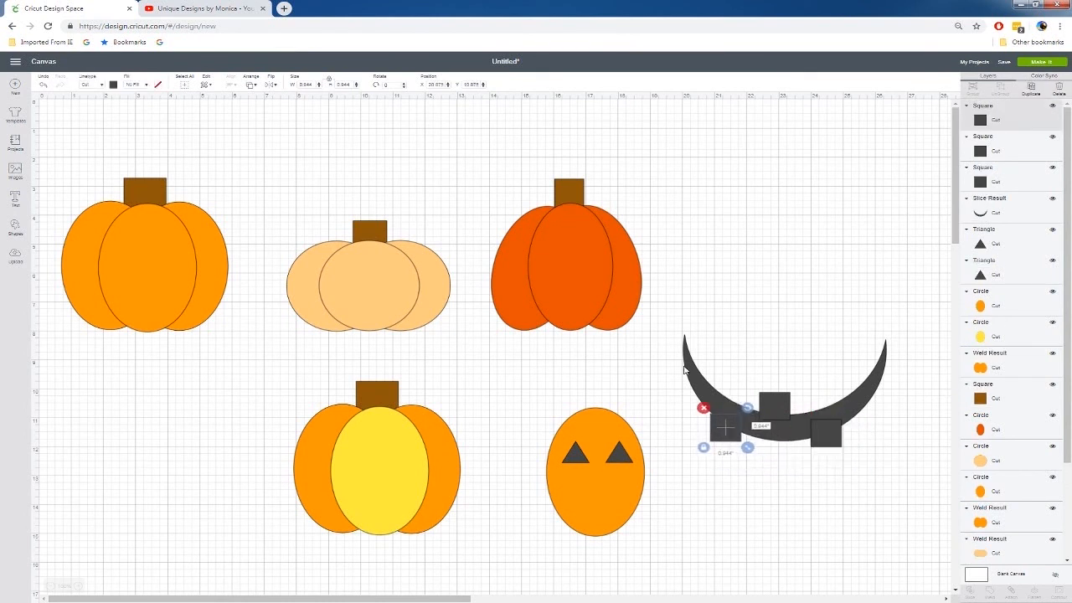
pyautogui.moveTo(664, 347); pyautogui.dragTo(913, 496)
pyautogui.rightClick(817, 437)
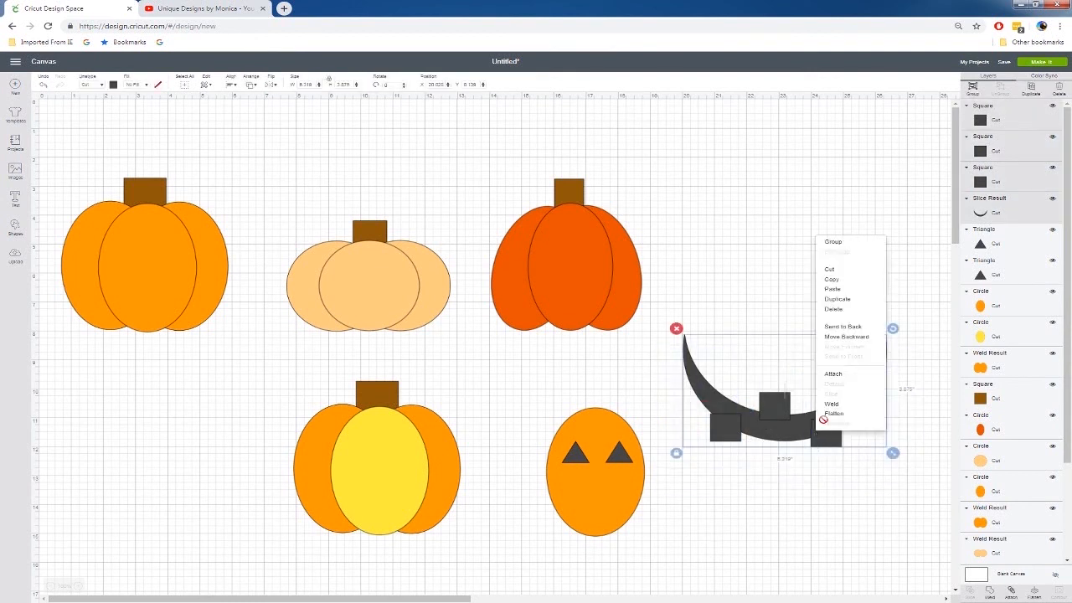
pyautogui.click(778, 503)
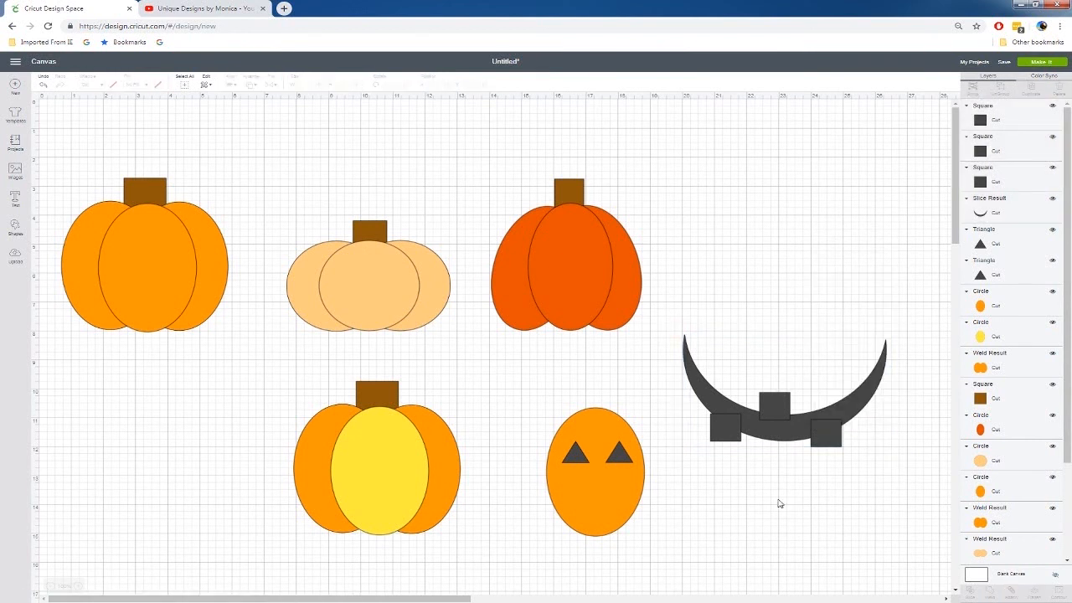
# Slice the upper middle square out of the crescent and delete the leftover pieces to form the upper tooth gap
pyautogui.click(789, 406)
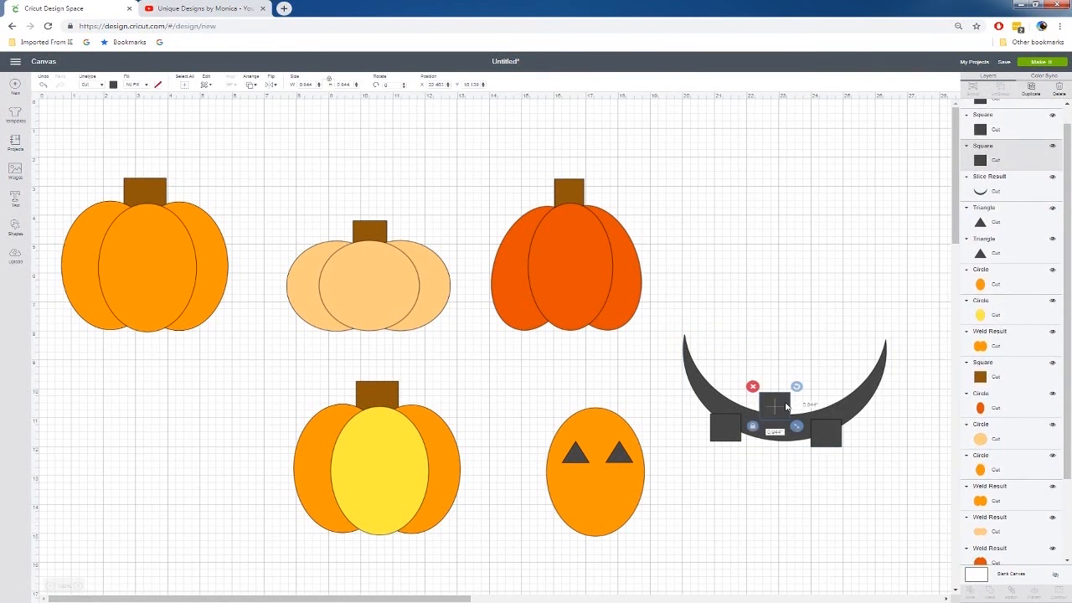
pyautogui.keyDown('shift'); pyautogui.click(780, 436); pyautogui.keyUp('shift')
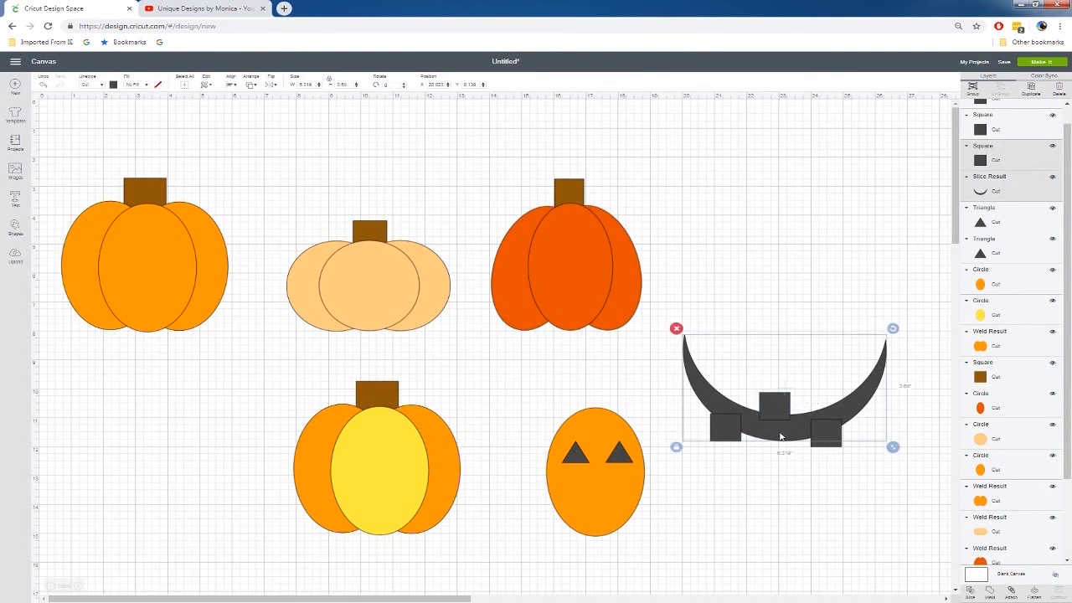
pyautogui.rightClick(780, 436)
pyautogui.click(797, 401)
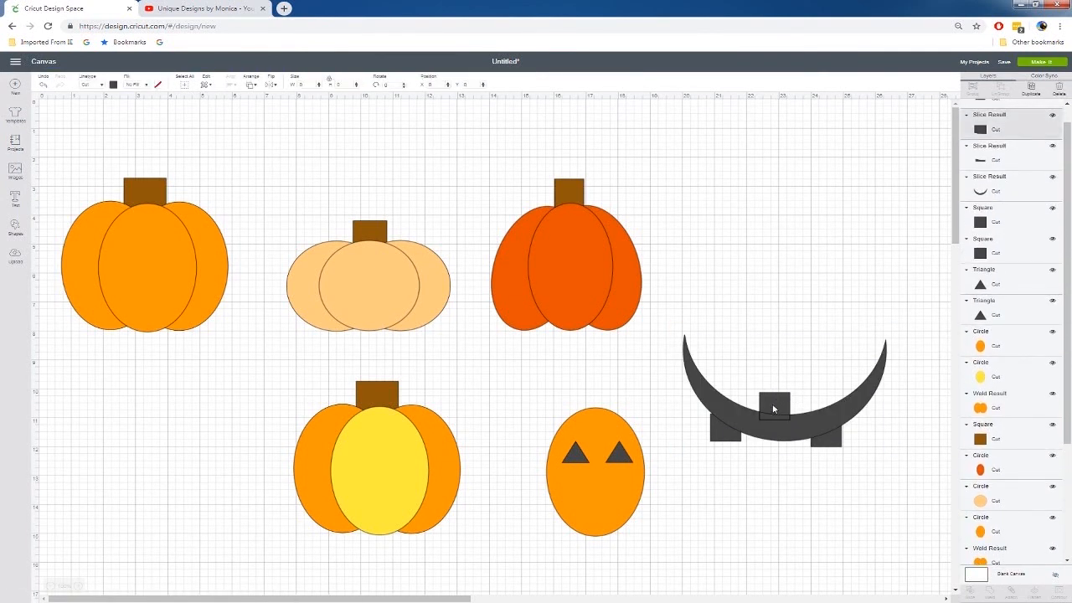
pyautogui.click(772, 405)
pyautogui.press('Delete')
pyautogui.click(772, 416)
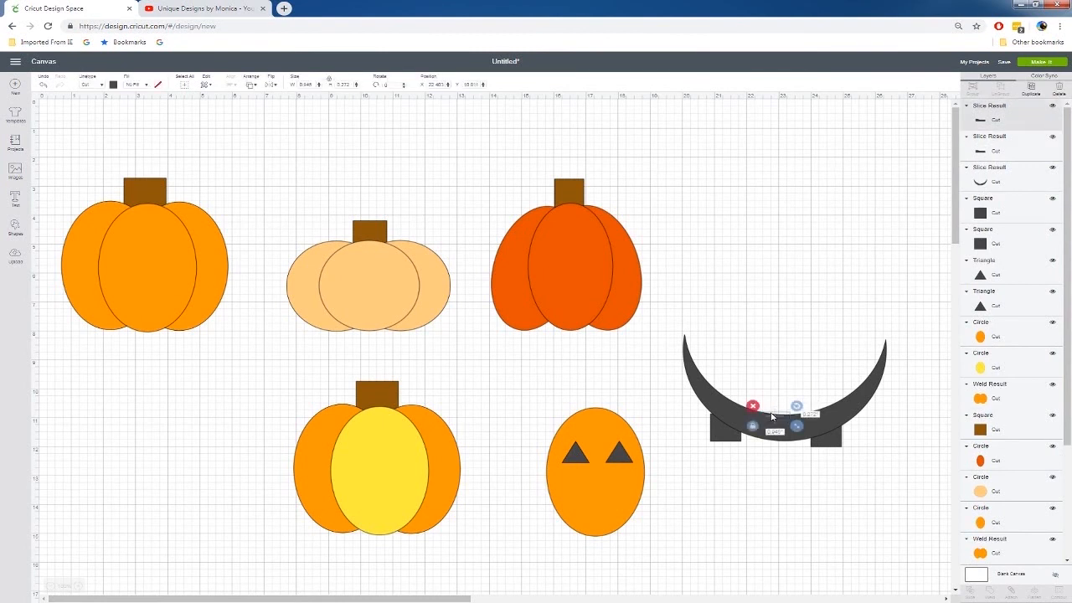
pyautogui.press('Delete')
pyautogui.click(770, 416)
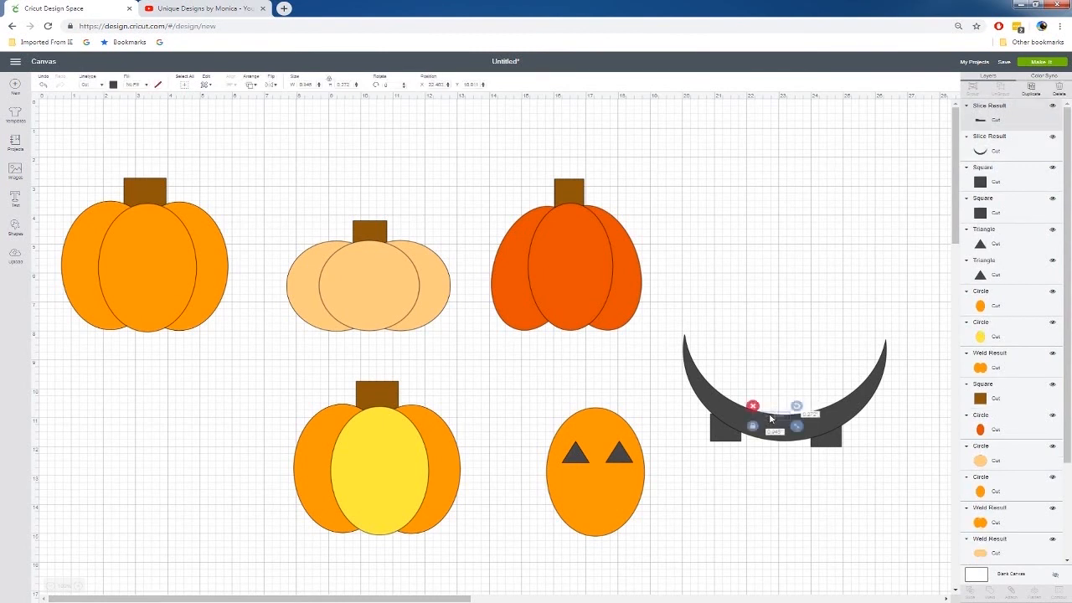
pyautogui.press('Delete')
# Slice the lower-left square out of the crescent and delete one of the leftover pieces
pyautogui.click(730, 437)
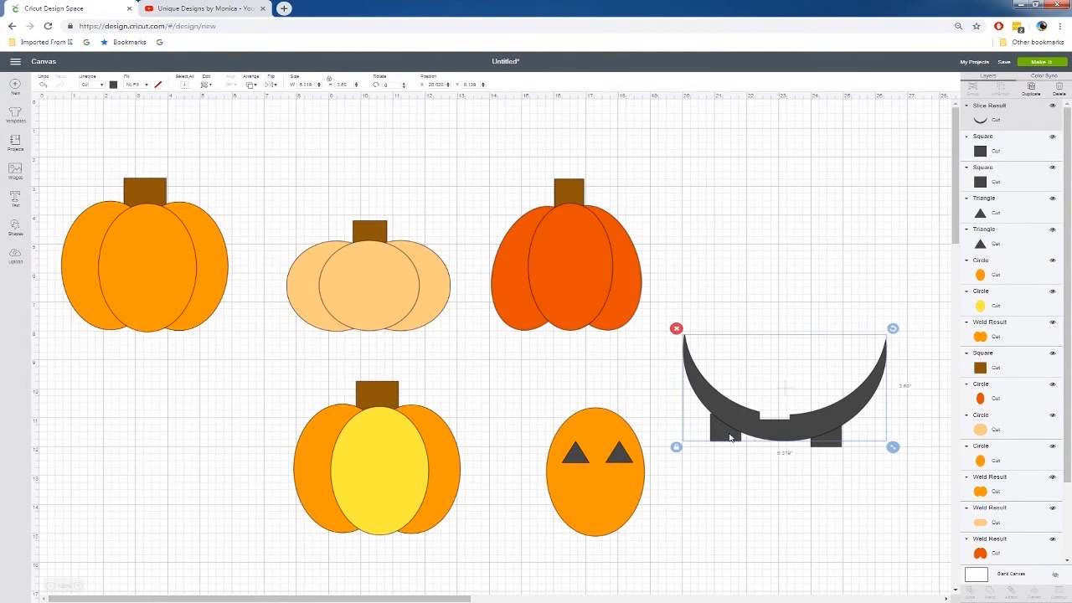
pyautogui.moveTo(713, 466); pyautogui.dragTo(741, 376)
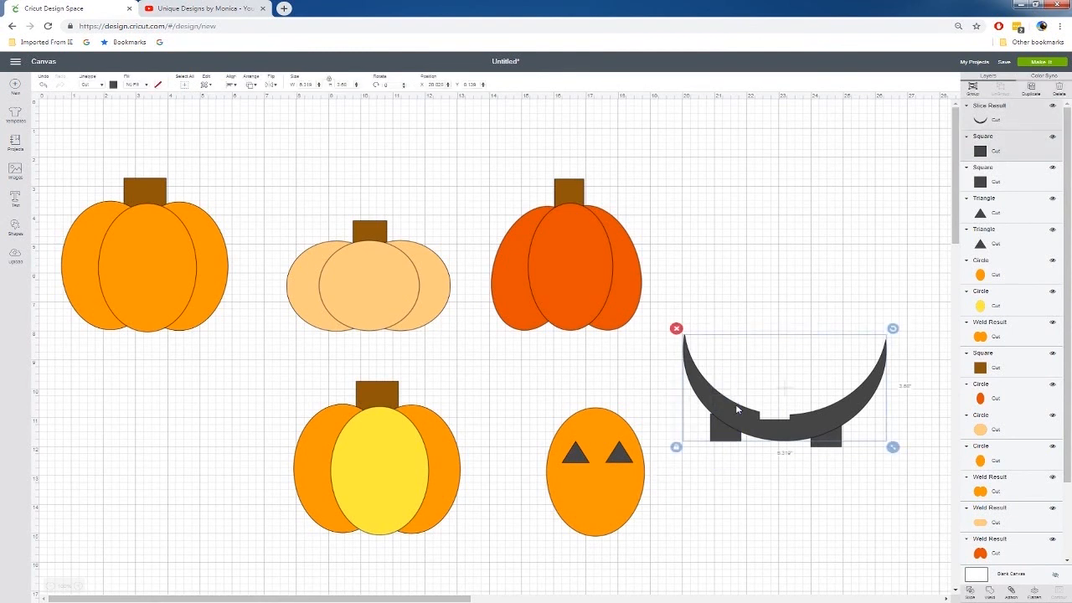
pyautogui.rightClick(737, 408)
pyautogui.click(742, 567)
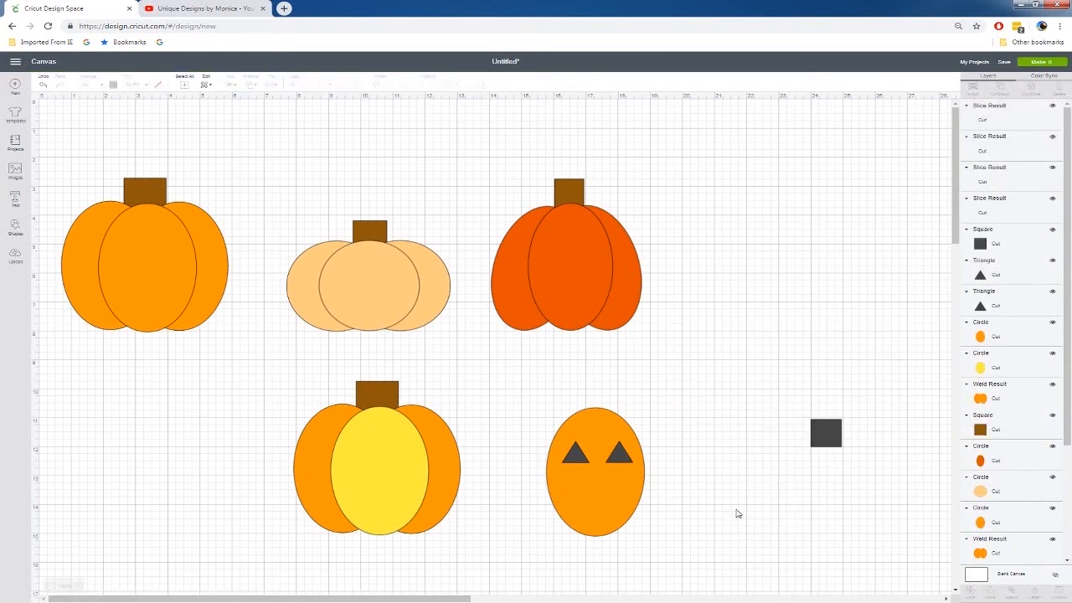
pyautogui.click(732, 423)
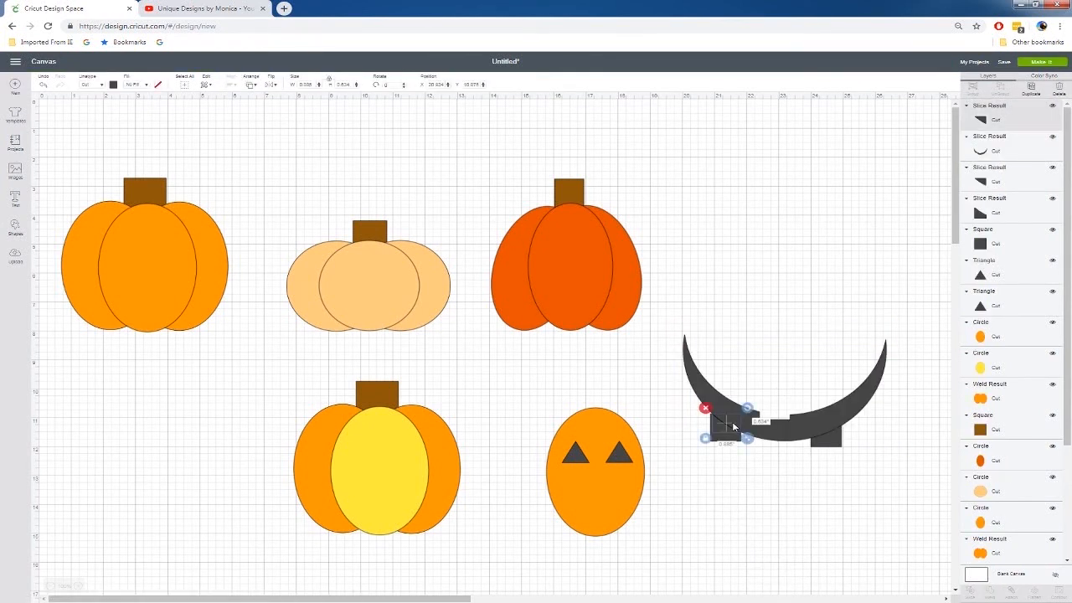
pyautogui.press('Delete')
pyautogui.click(734, 420)
pyautogui.press('Delete')
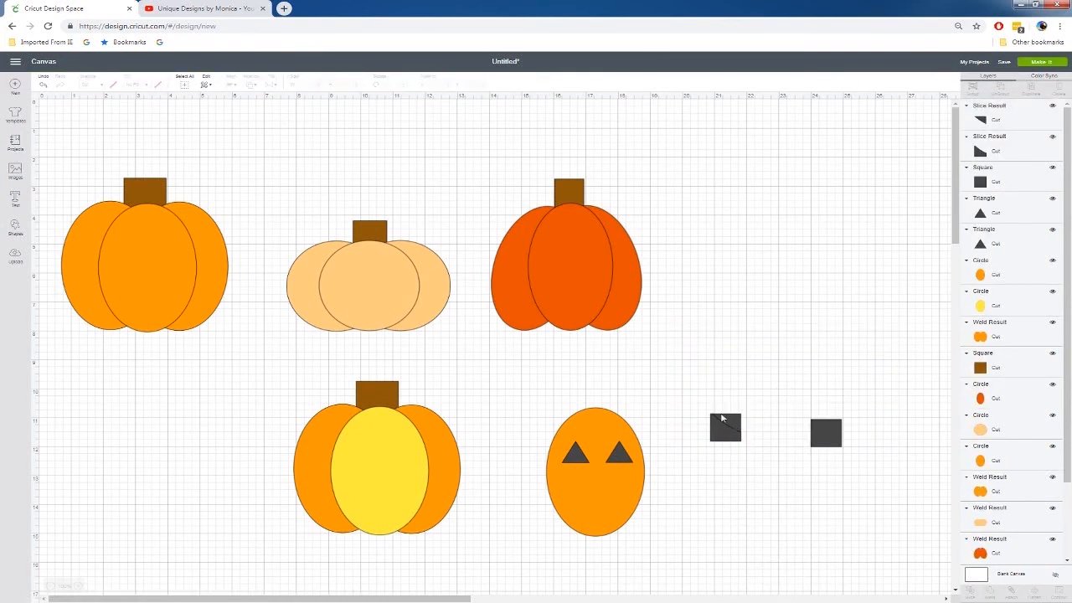
pyautogui.click(44, 87)
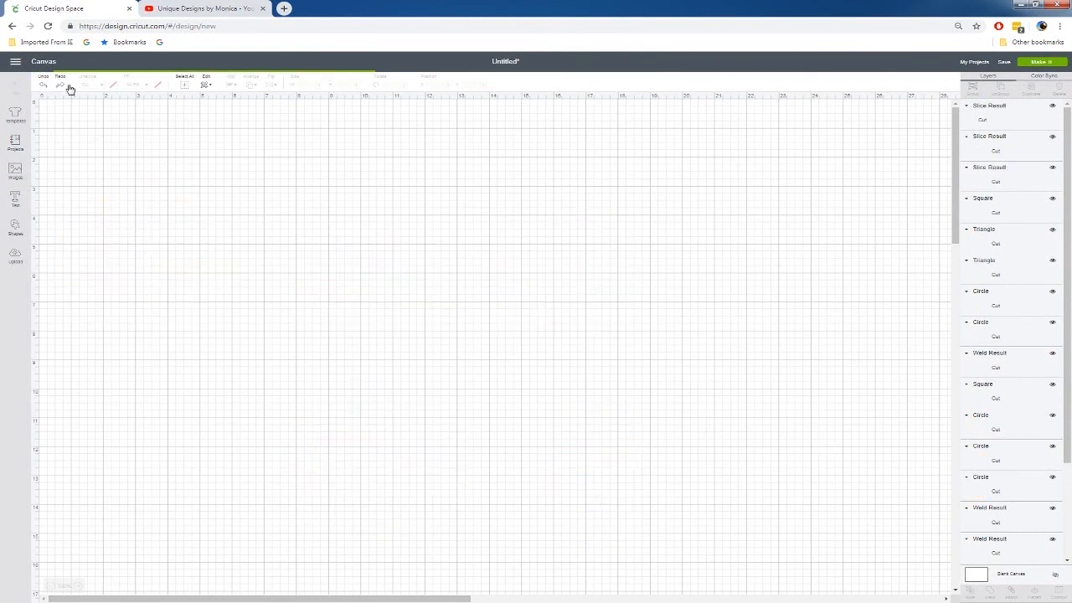
# Move the crescent up clear of the lower-left leftovers and delete both remaining pieces of that square
pyautogui.click(721, 441)
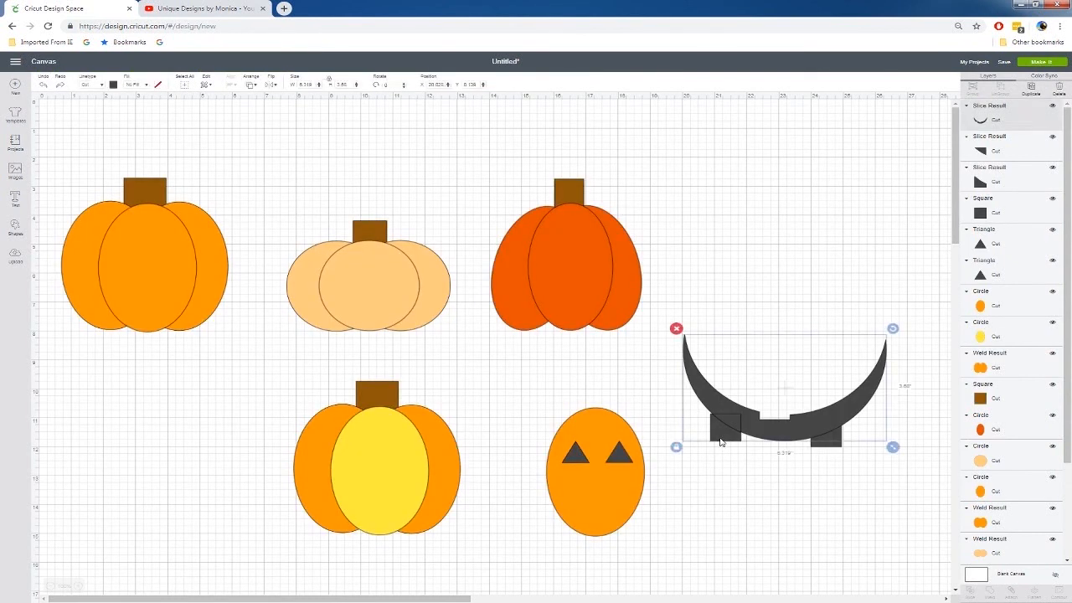
pyautogui.moveTo(760, 422); pyautogui.dragTo(770, 393)
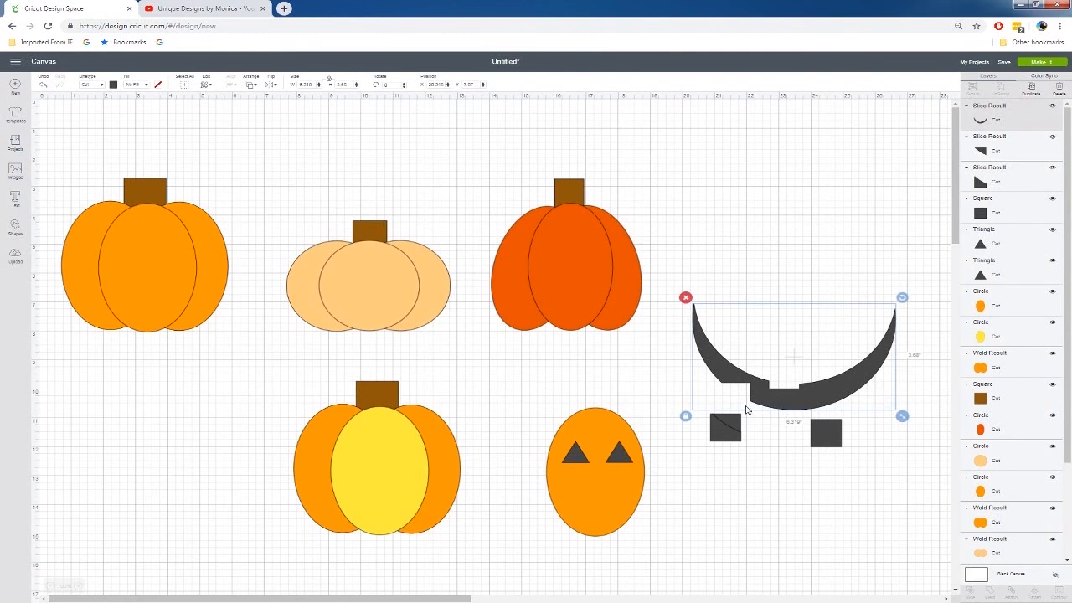
pyautogui.click(725, 428)
pyautogui.press('Delete')
pyautogui.click(734, 427)
pyautogui.press('Delete')
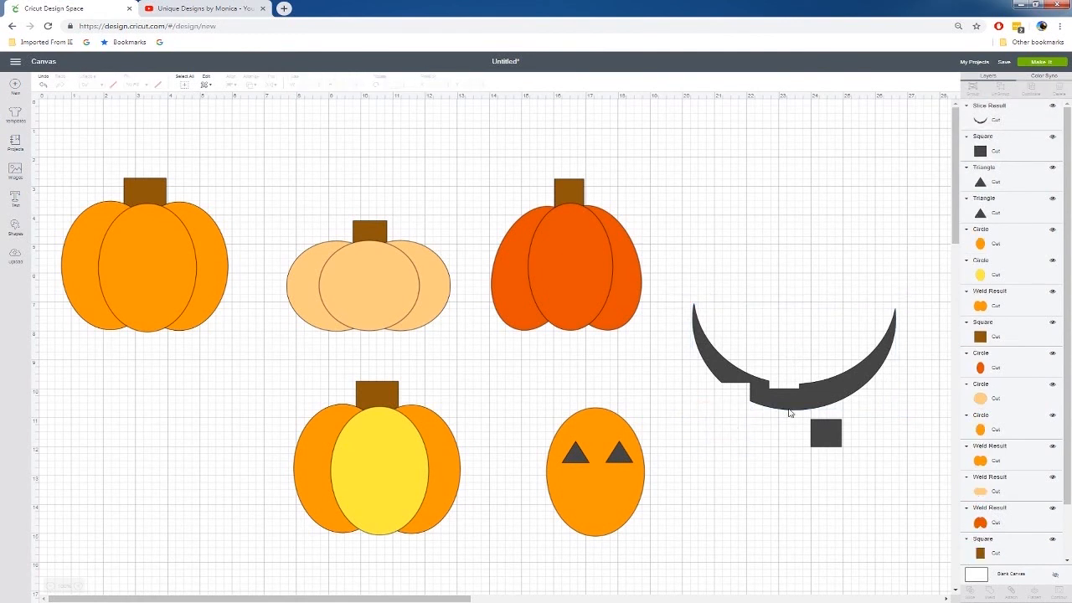
# Reposition the crescent over the remaining square, slice that square out of it, and delete the leftover pieces
pyautogui.click(792, 411)
pyautogui.moveTo(791, 412); pyautogui.dragTo(788, 432)
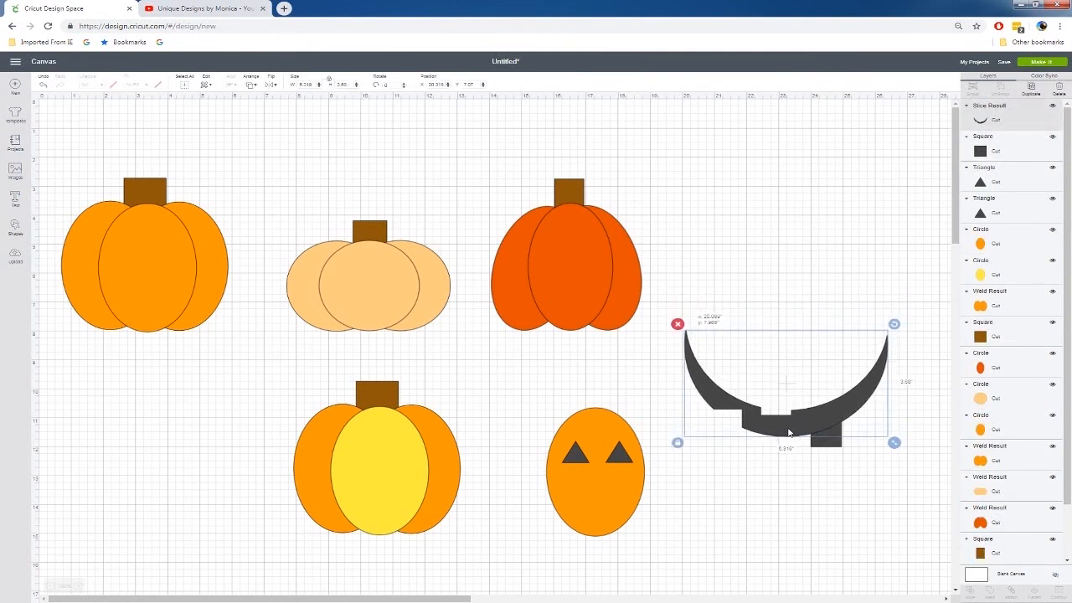
pyautogui.moveTo(875, 531); pyautogui.dragTo(803, 383)
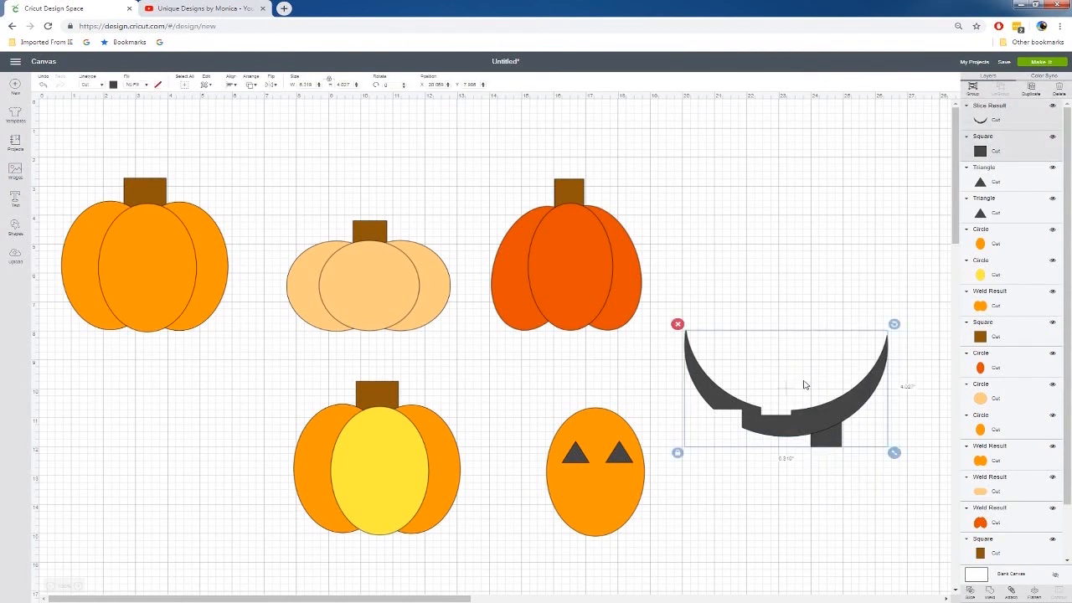
pyautogui.rightClick(809, 421)
pyautogui.click(824, 389)
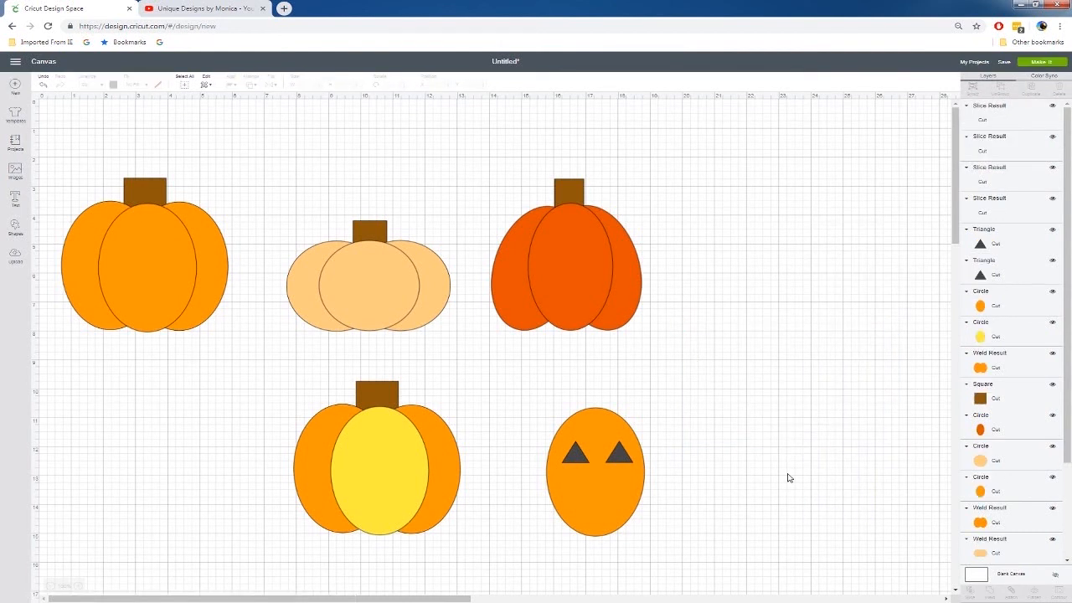
pyautogui.moveTo(785, 437); pyautogui.dragTo(832, 461)
pyautogui.press('Delete')
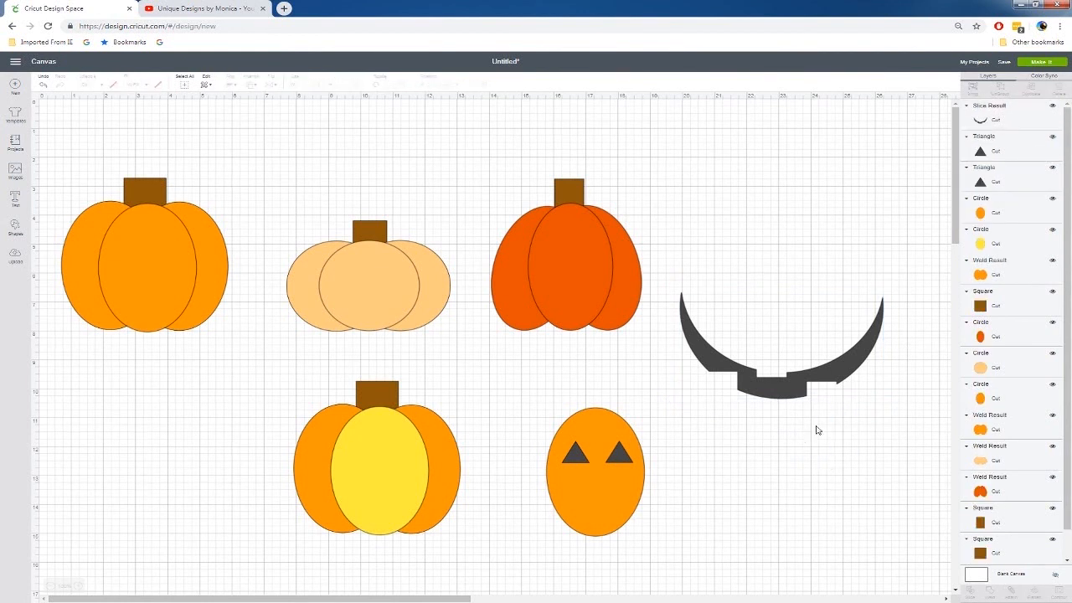
# Shrink the toothed smile to about 2 inches wide and place it below the eyes on the separate orange oval
pyautogui.click(853, 373)
pyautogui.moveTo(890, 406); pyautogui.dragTo(612, 502)
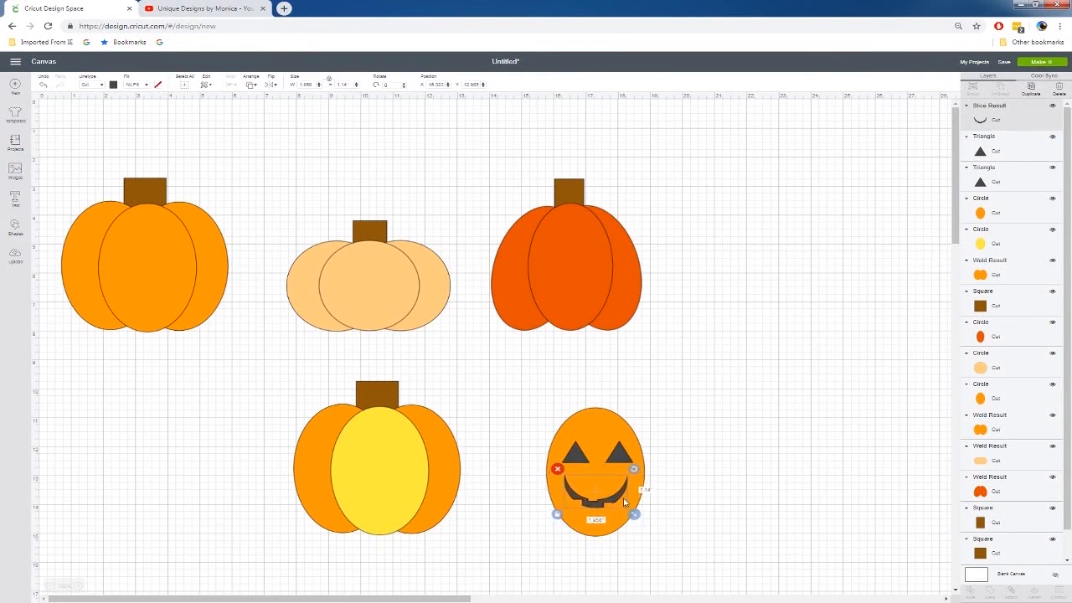
pyautogui.click(781, 544)
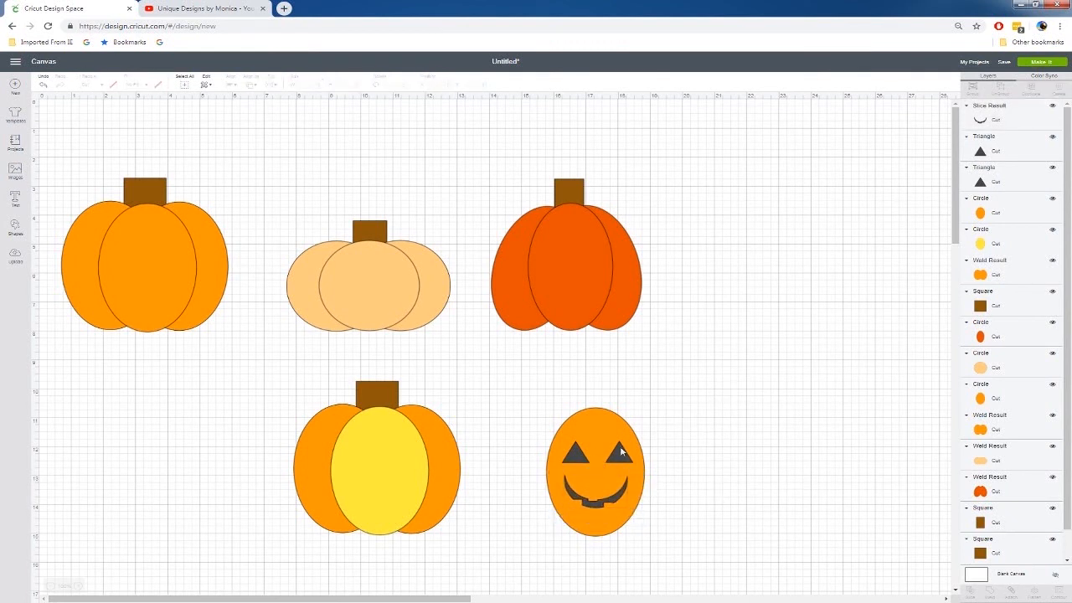
pyautogui.click(569, 460)
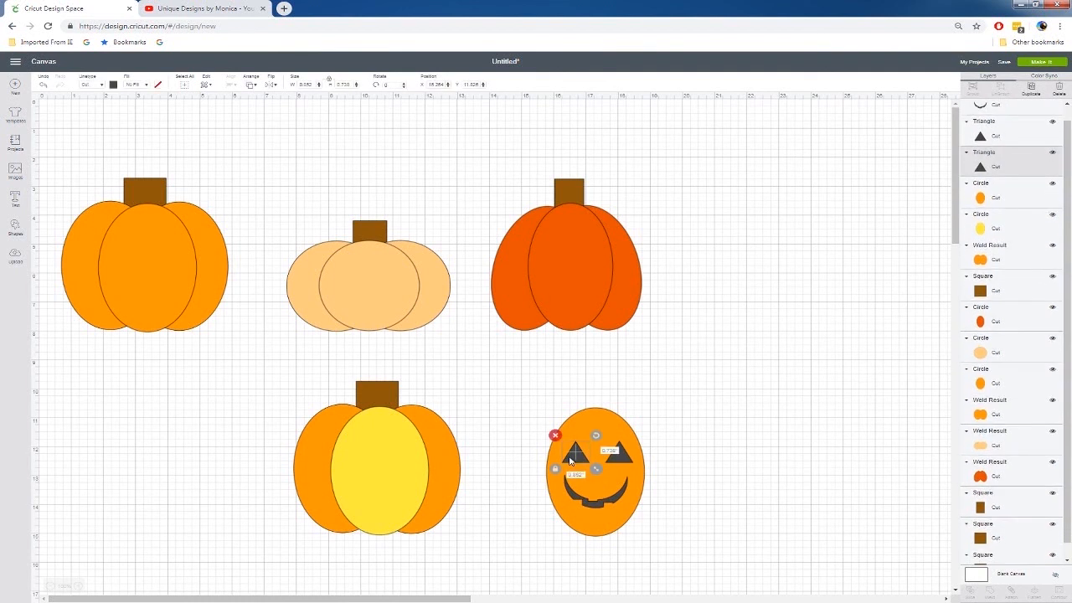
pyautogui.moveTo(534, 393); pyautogui.dragTo(725, 591)
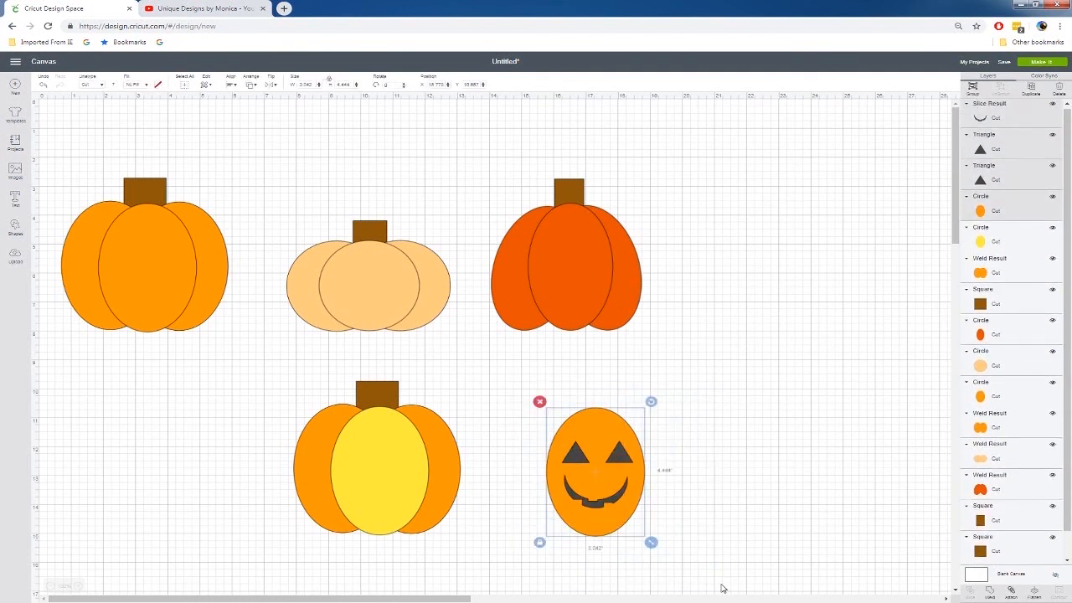
pyautogui.click(743, 502)
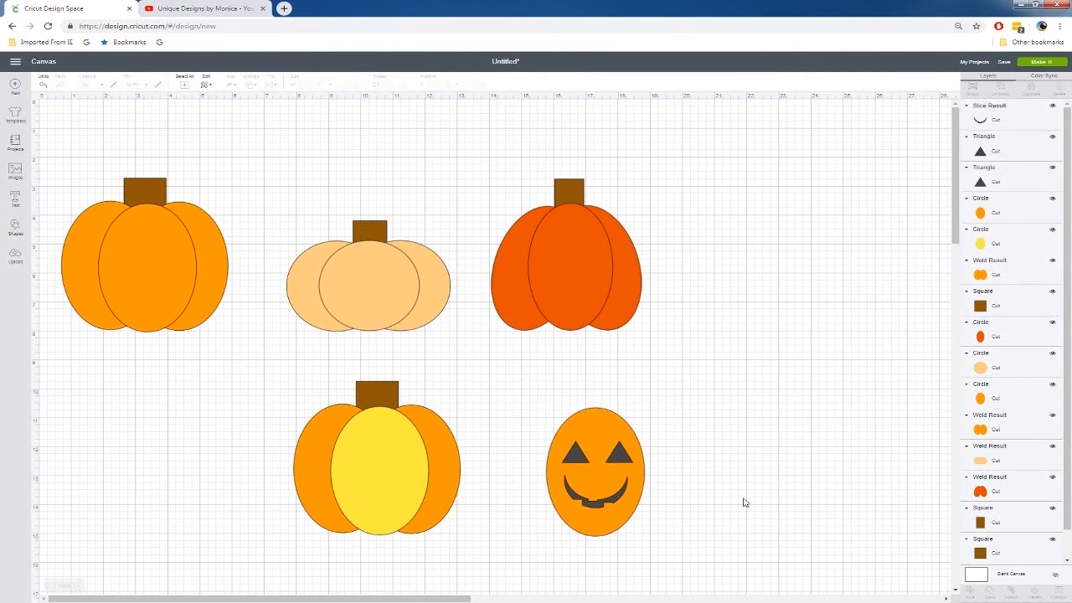
# Slice the left eye triangle out of the separate orange oval and send the cut oval to the back
pyautogui.click(573, 456)
pyautogui.keyDown('shift'); pyautogui.click(588, 429); pyautogui.keyUp('shift')
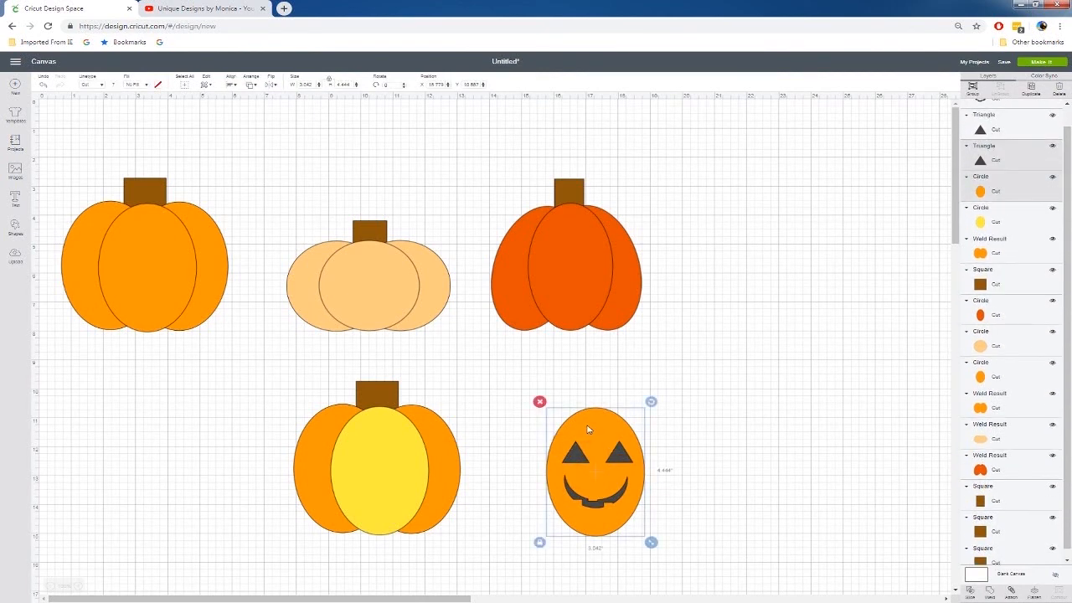
pyautogui.rightClick(588, 429)
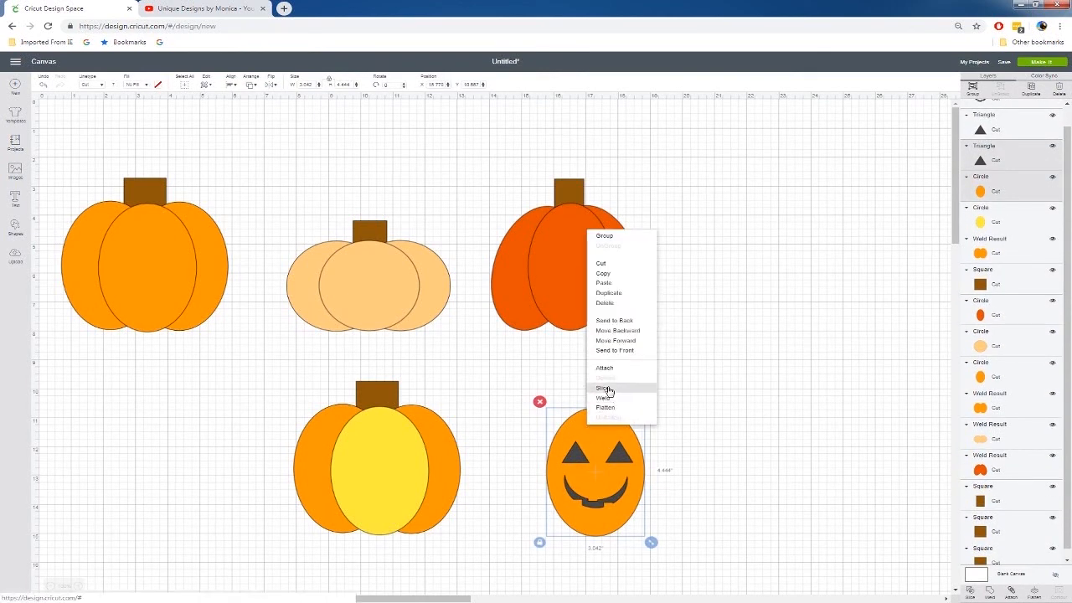
pyautogui.click(608, 392)
pyautogui.rightClick(601, 423)
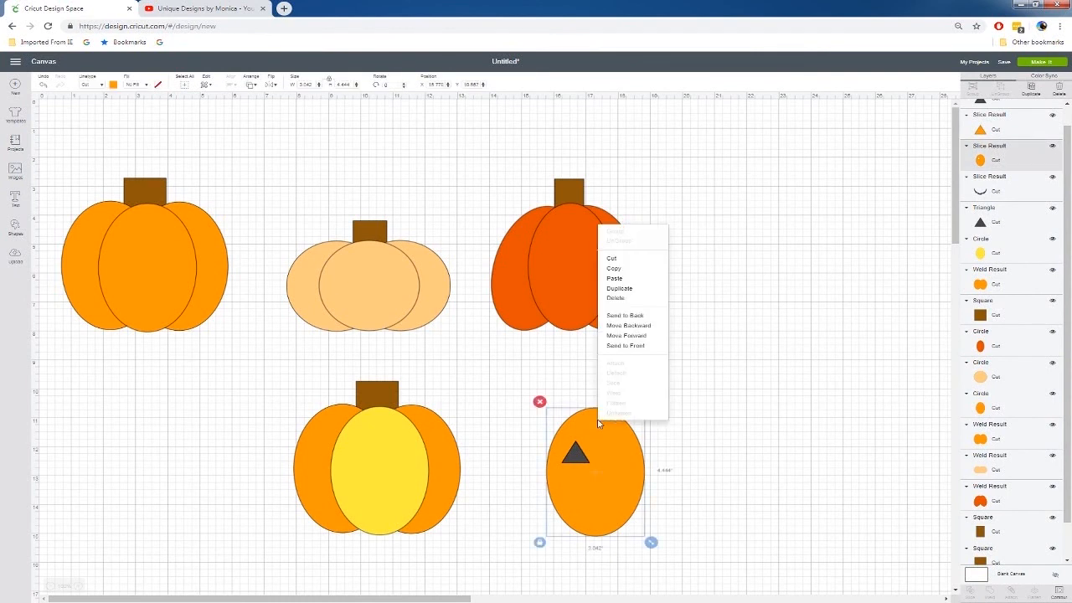
pyautogui.click(626, 316)
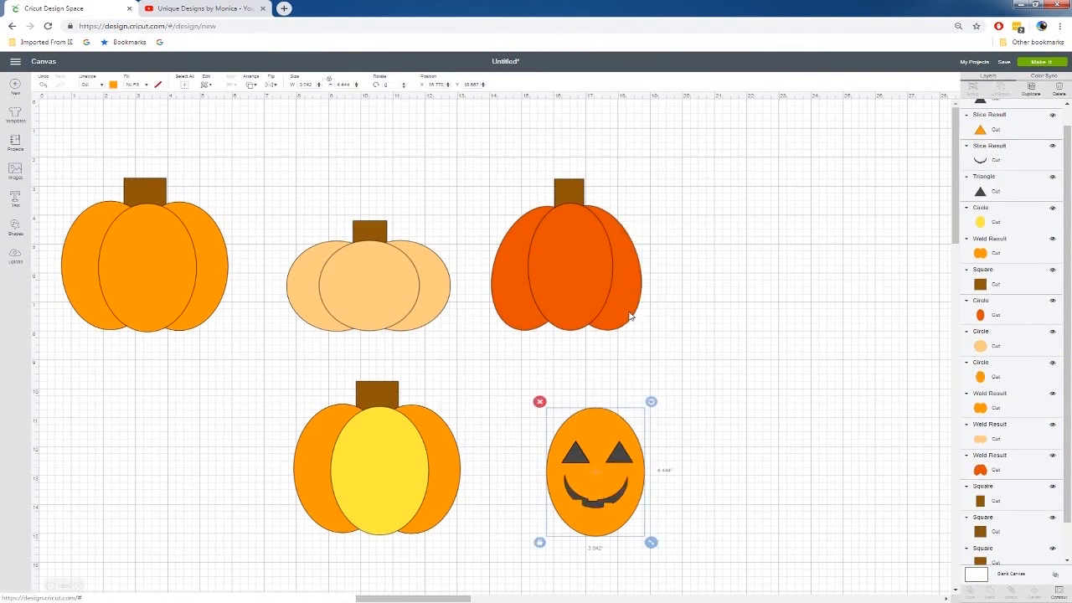
# Slice the right eye triangle out of the orange oval and send the oval to the back again
pyautogui.click(620, 451)
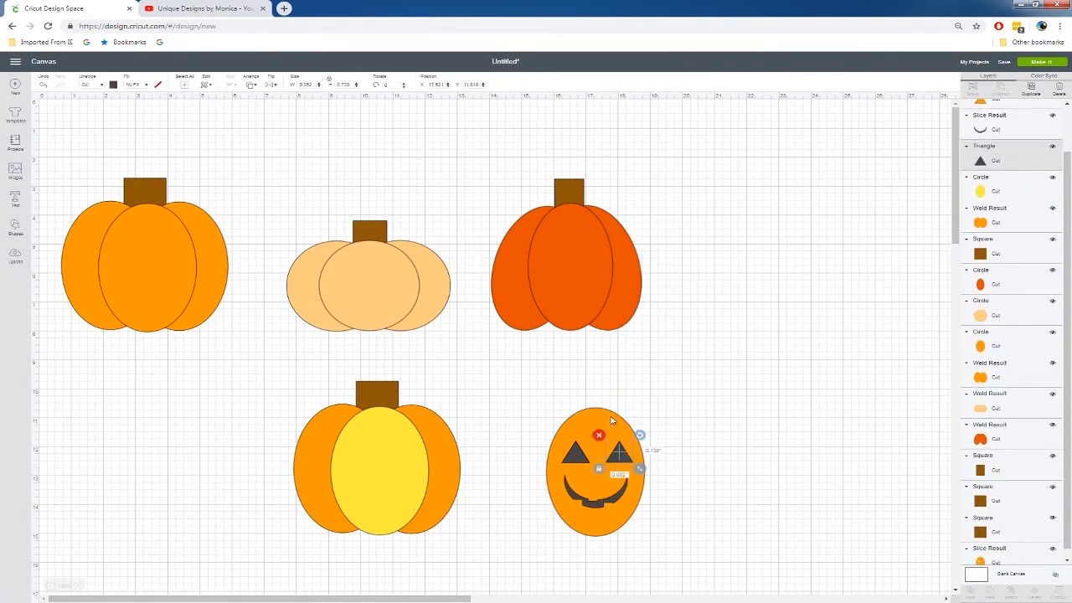
pyautogui.keyDown('shift'); pyautogui.click(610, 417); pyautogui.keyUp('shift')
pyautogui.rightClick(611, 421)
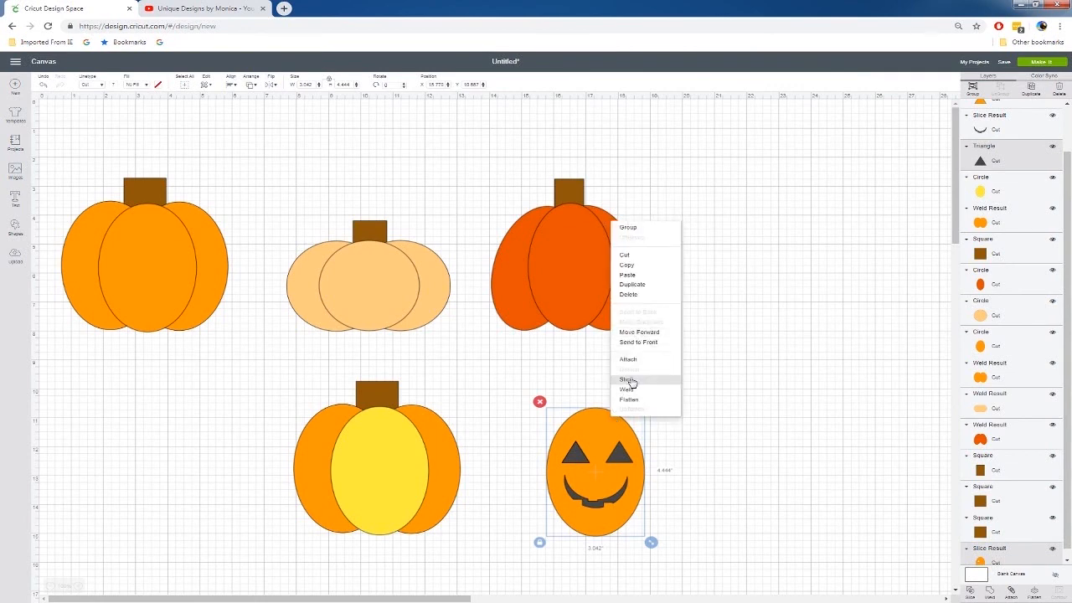
pyautogui.click(633, 382)
pyautogui.rightClick(605, 422)
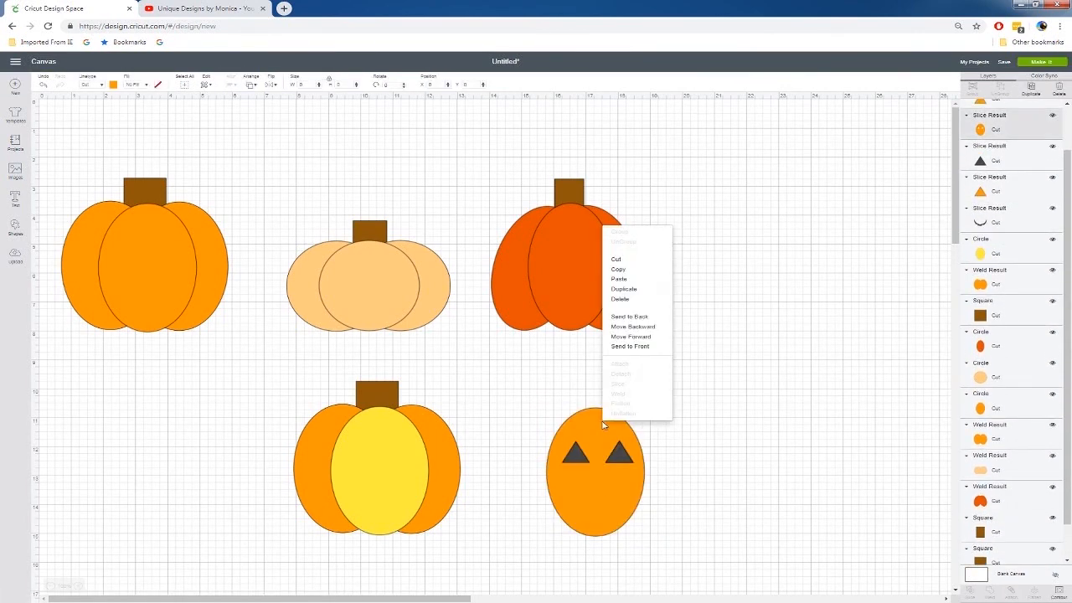
pyautogui.click(641, 317)
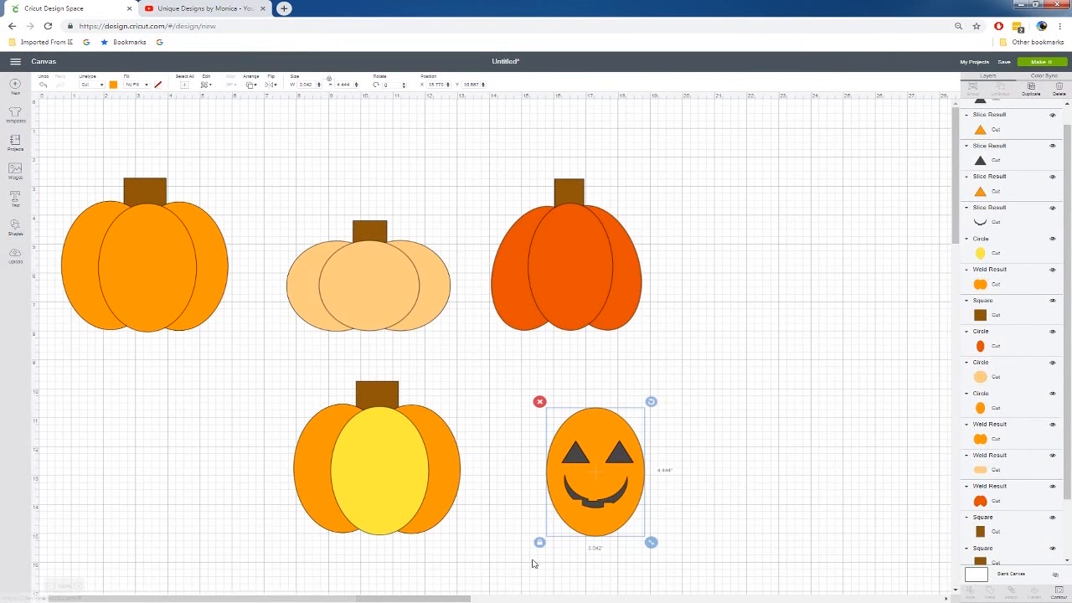
# Slice the toothed smile out of the orange oval and move the carved oval away from the loose face pieces
pyautogui.click(592, 506)
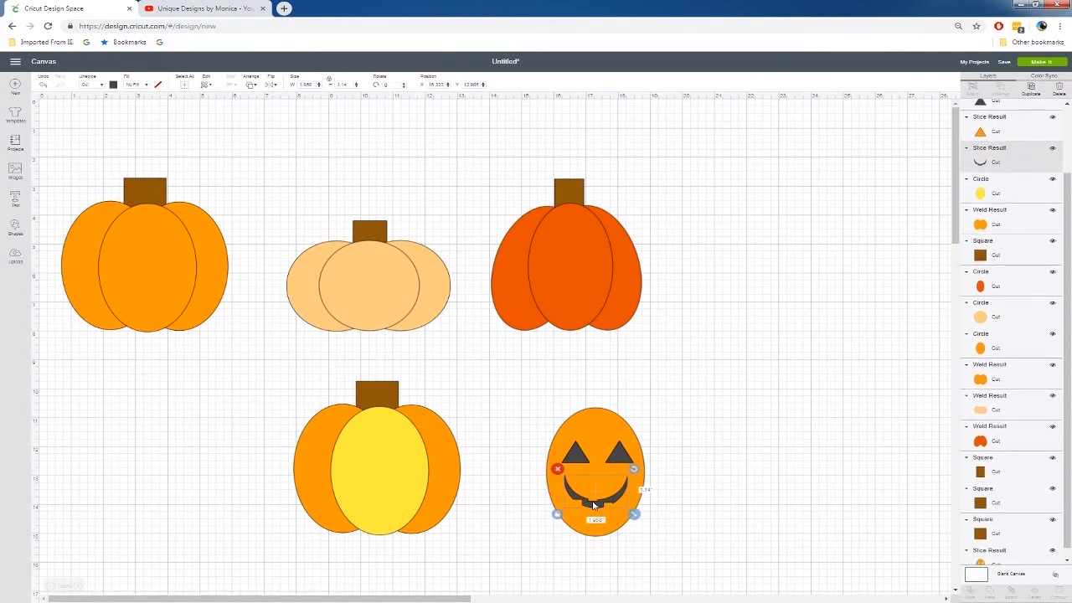
pyautogui.keyDown('shift'); pyautogui.click(597, 433); pyautogui.keyUp('shift')
pyautogui.rightClick(597, 433)
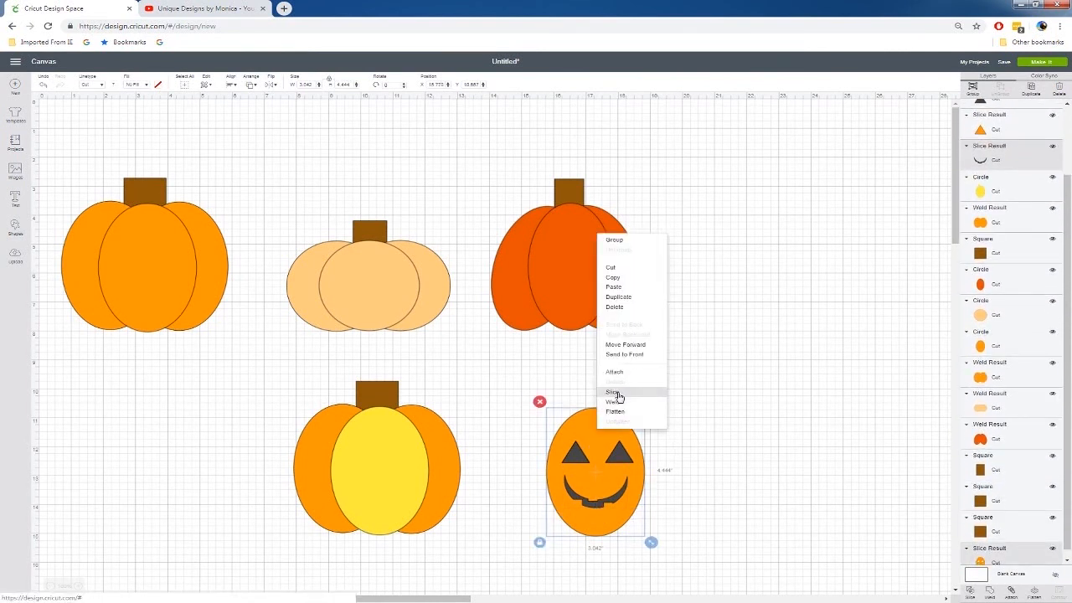
pyautogui.click(618, 394)
pyautogui.moveTo(599, 428); pyautogui.dragTo(766, 414)
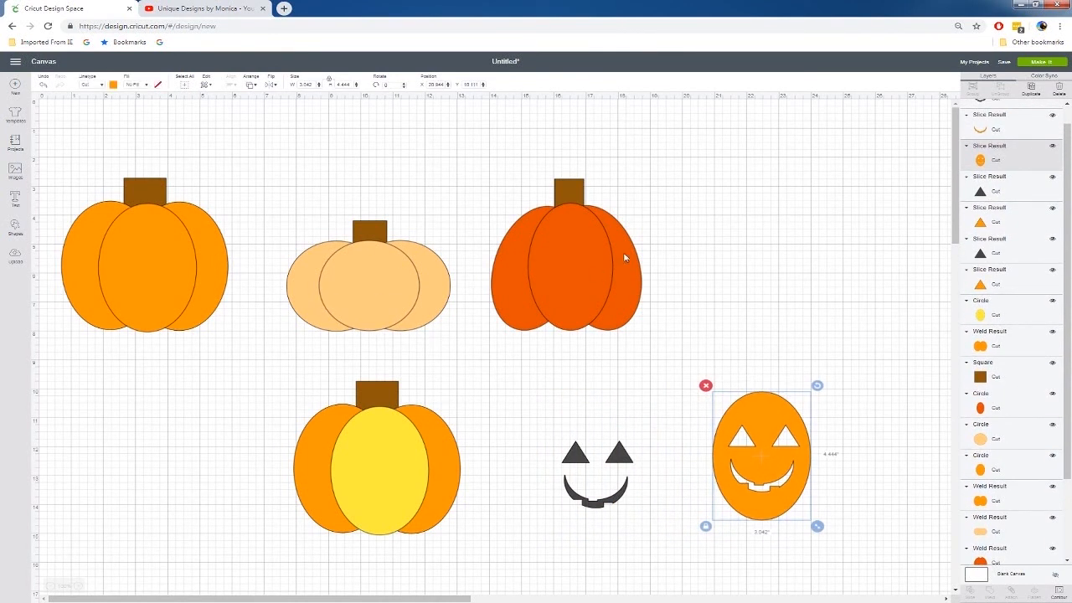
# Duplicate the peach pumpkin's centre circle into the empty area beside the red-orange pumpkin and move the loose face pieces just below it
pyautogui.moveTo(539, 424); pyautogui.dragTo(647, 536)
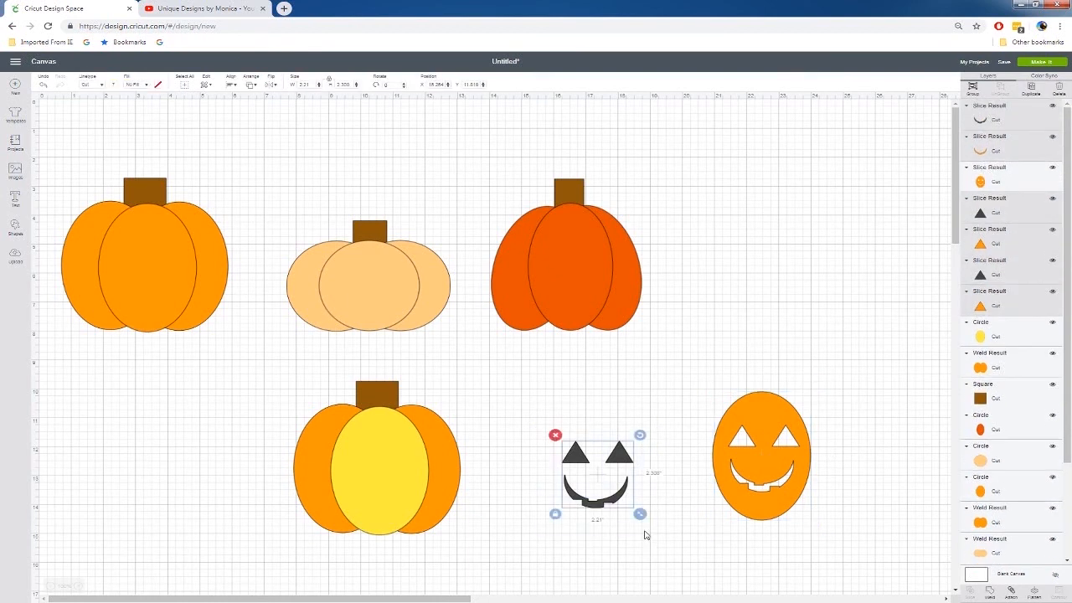
pyautogui.click(364, 281)
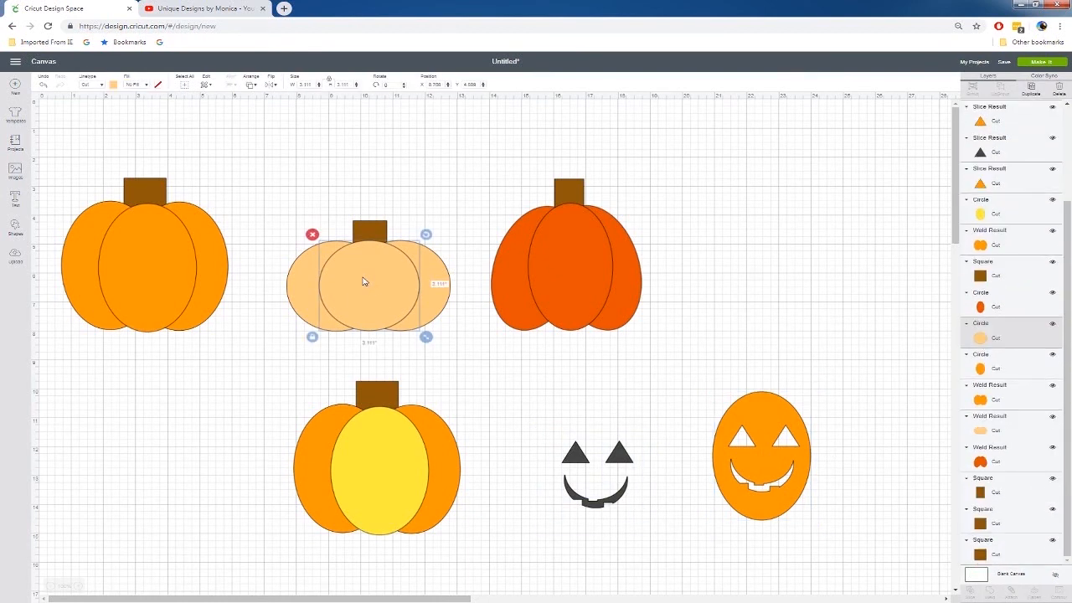
pyautogui.hotkey('ctrl', 'c')
pyautogui.hotkey('ctrl', 'v')
pyautogui.moveTo(415, 310); pyautogui.dragTo(807, 276)
pyautogui.moveTo(514, 433); pyautogui.dragTo(743, 374)
# Send the copied peach circle to the back and move it up clear of the face pieces
pyautogui.rightClick(765, 298)
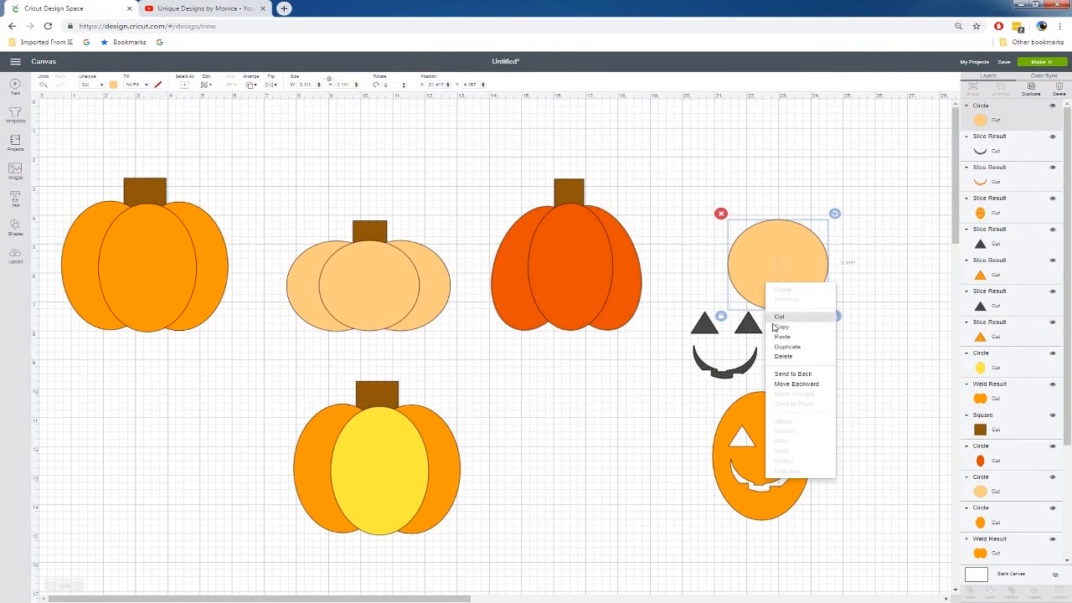
pyautogui.click(795, 378)
pyautogui.moveTo(680, 306); pyautogui.dragTo(764, 384)
pyautogui.click(857, 327)
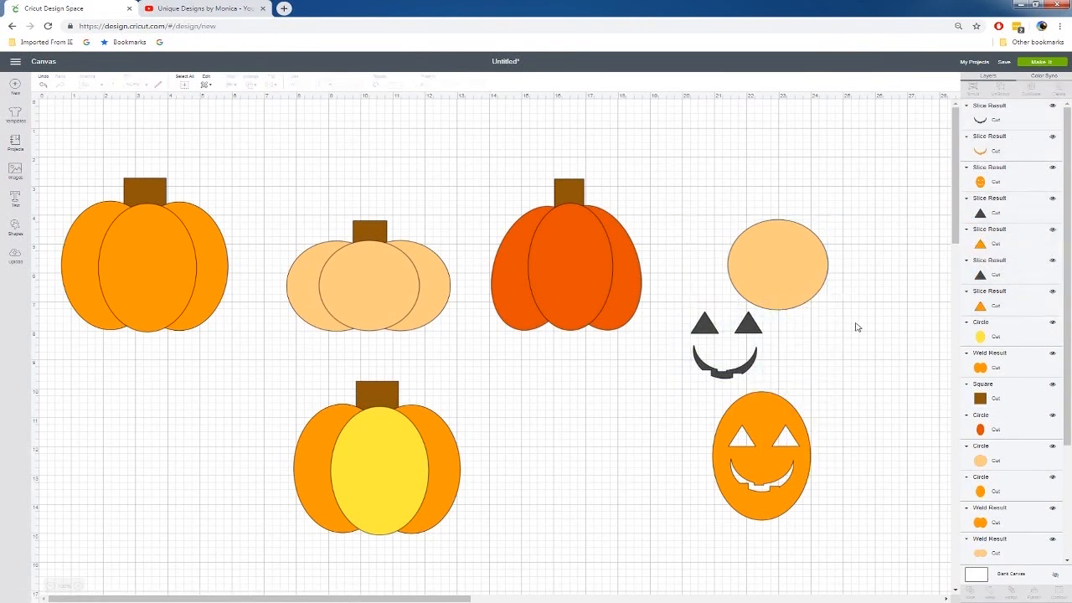
pyautogui.moveTo(809, 282); pyautogui.dragTo(813, 214)
# Move the carved orange oval further down and place the loose eyes and smile over the copied peach circle
pyautogui.moveTo(685, 302); pyautogui.dragTo(772, 395)
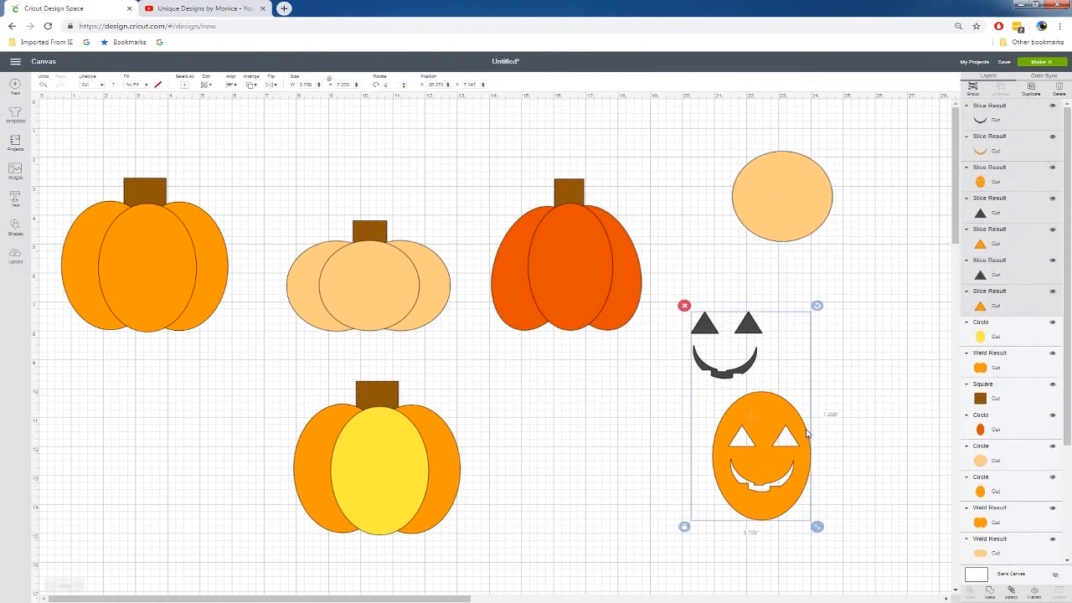
pyautogui.click(856, 416)
pyautogui.moveTo(761, 456); pyautogui.dragTo(762, 520)
pyautogui.moveTo(677, 291); pyautogui.dragTo(790, 226)
pyautogui.click(729, 151)
# Slice the left eye triangle out of the copied peach circle and send the cut circle to the back
pyautogui.click(768, 178)
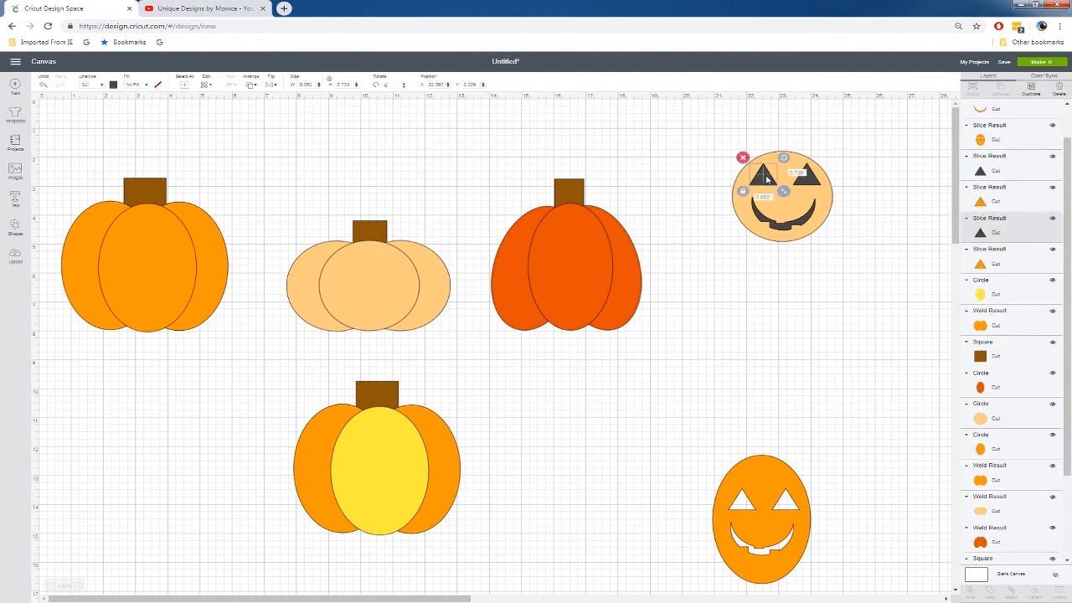
pyautogui.keyDown('shift'); pyautogui.click(789, 179); pyautogui.keyUp('shift')
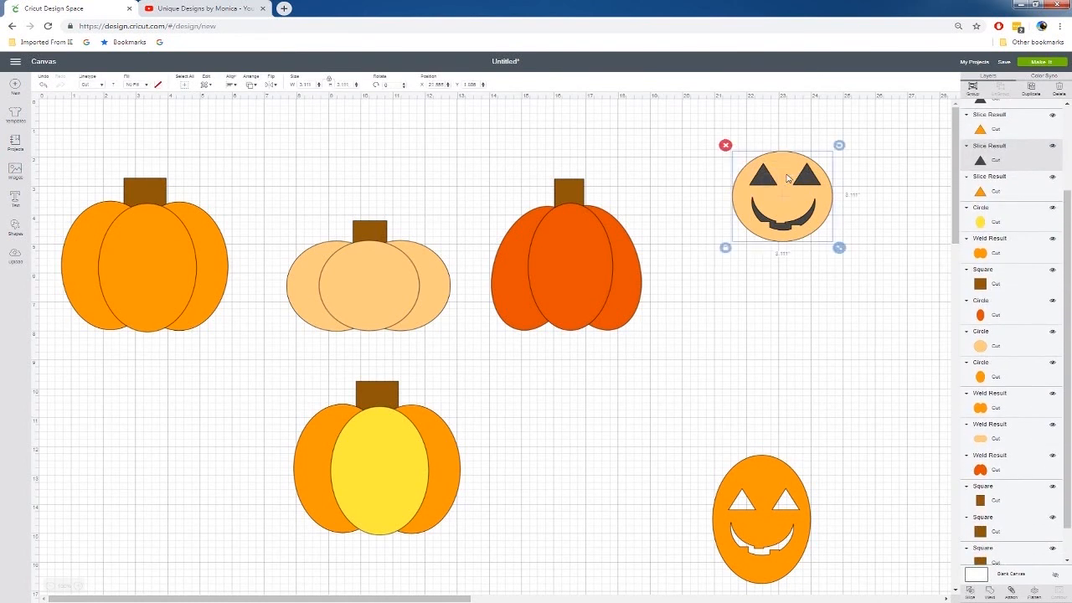
pyautogui.rightClick(788, 176)
pyautogui.click(804, 334)
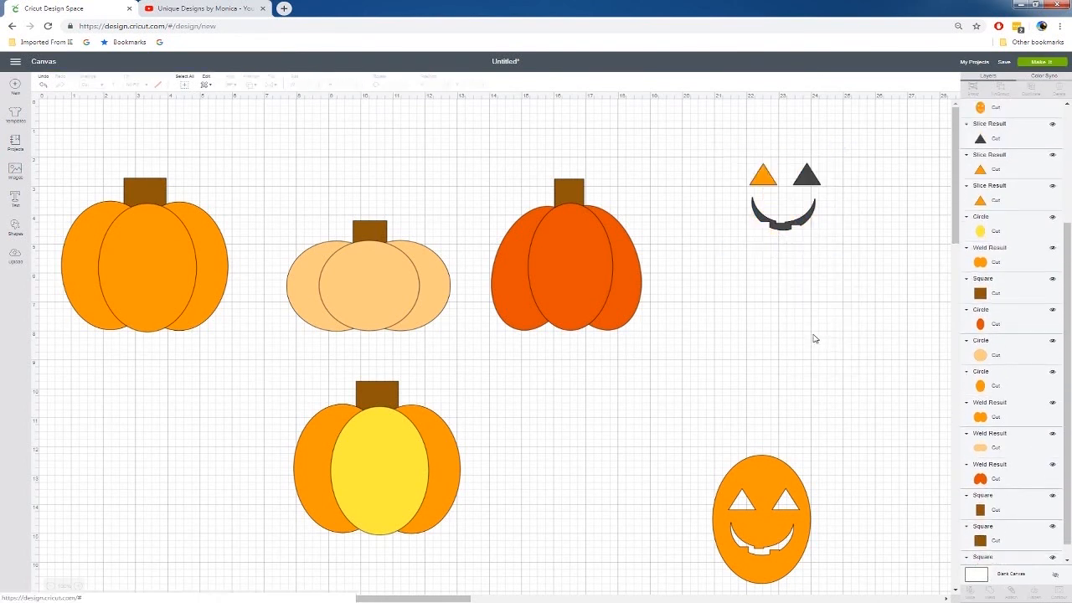
pyautogui.rightClick(794, 155)
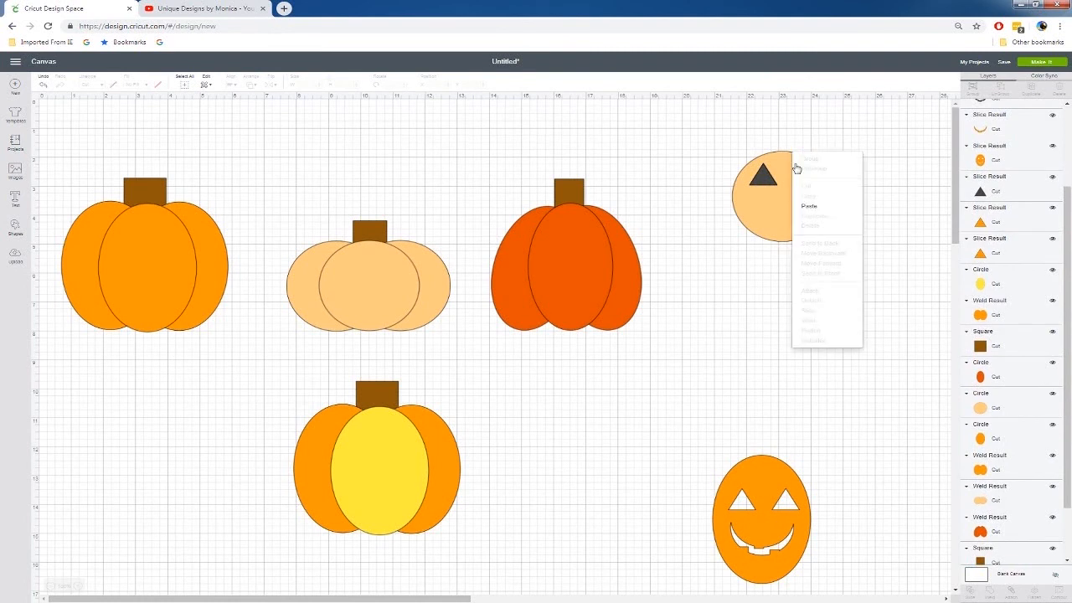
pyautogui.click(756, 153)
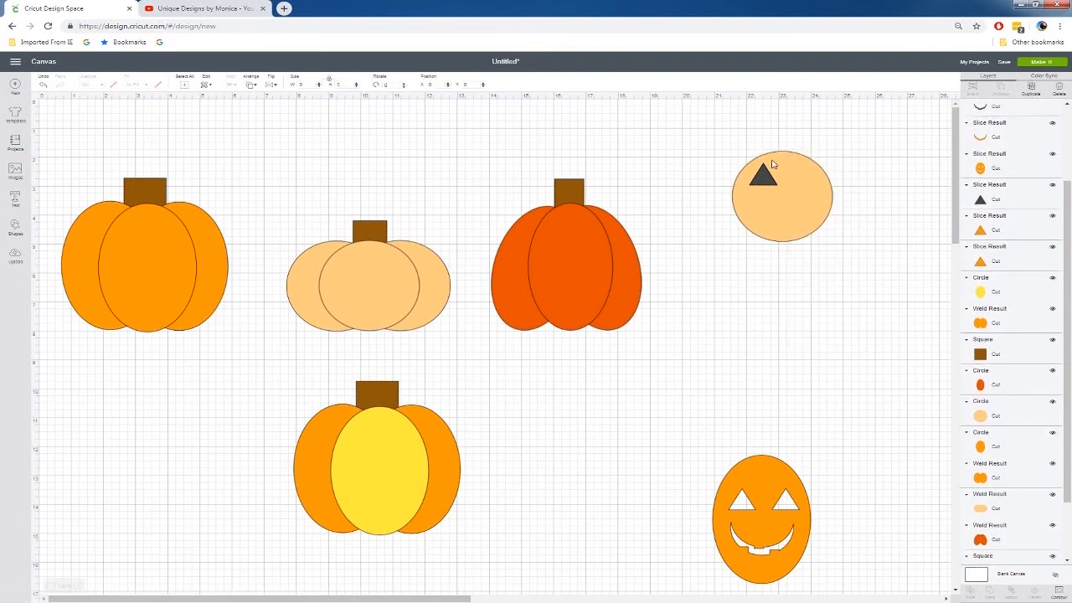
pyautogui.click(769, 161)
pyautogui.rightClick(771, 161)
pyautogui.click(809, 251)
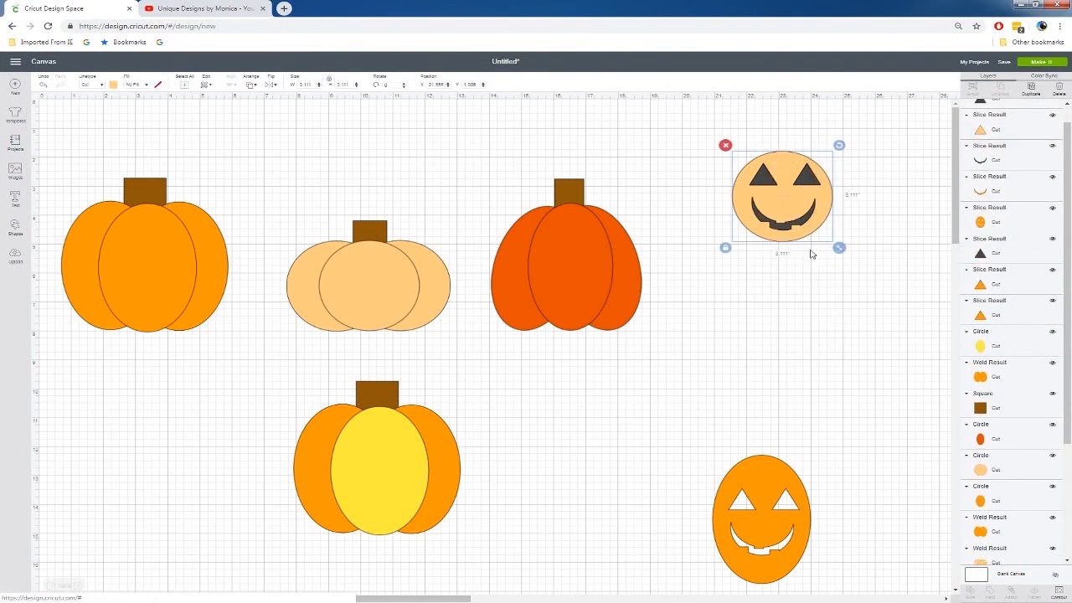
# Slice the right eye triangle out of the copied peach circle and send the circle to the back again
pyautogui.click(809, 179)
pyautogui.keyDown('shift'); pyautogui.click(782, 172); pyautogui.keyUp('shift')
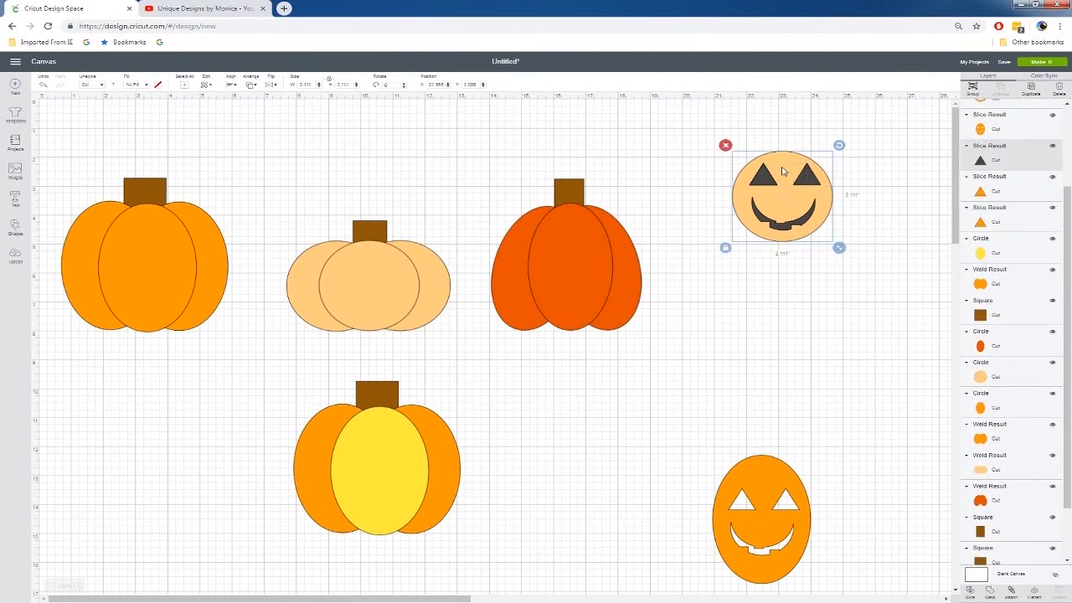
pyautogui.rightClick(782, 168)
pyautogui.click(813, 328)
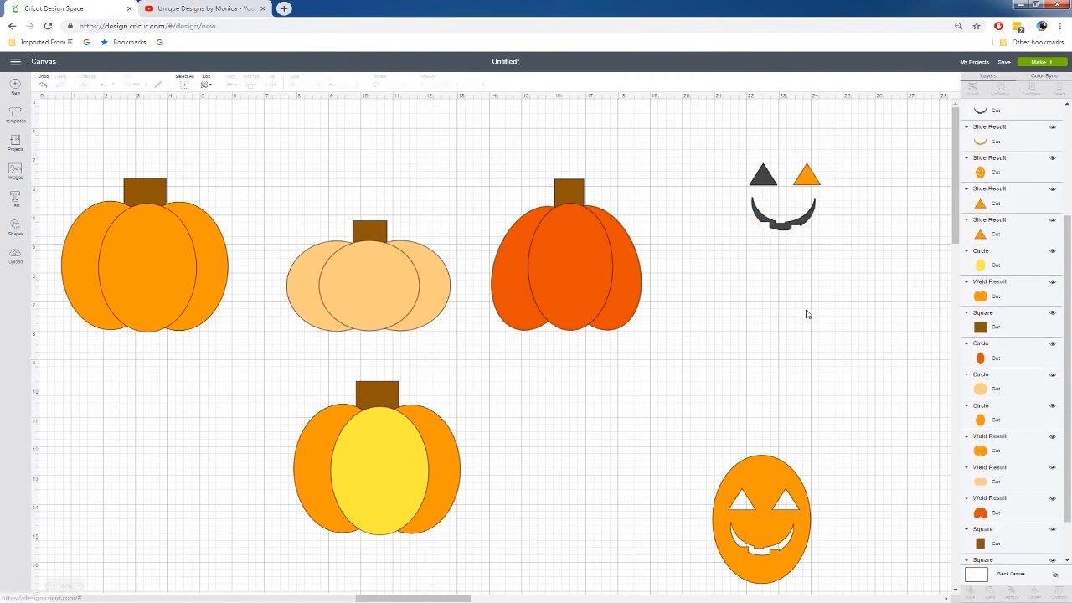
pyautogui.rightClick(781, 208)
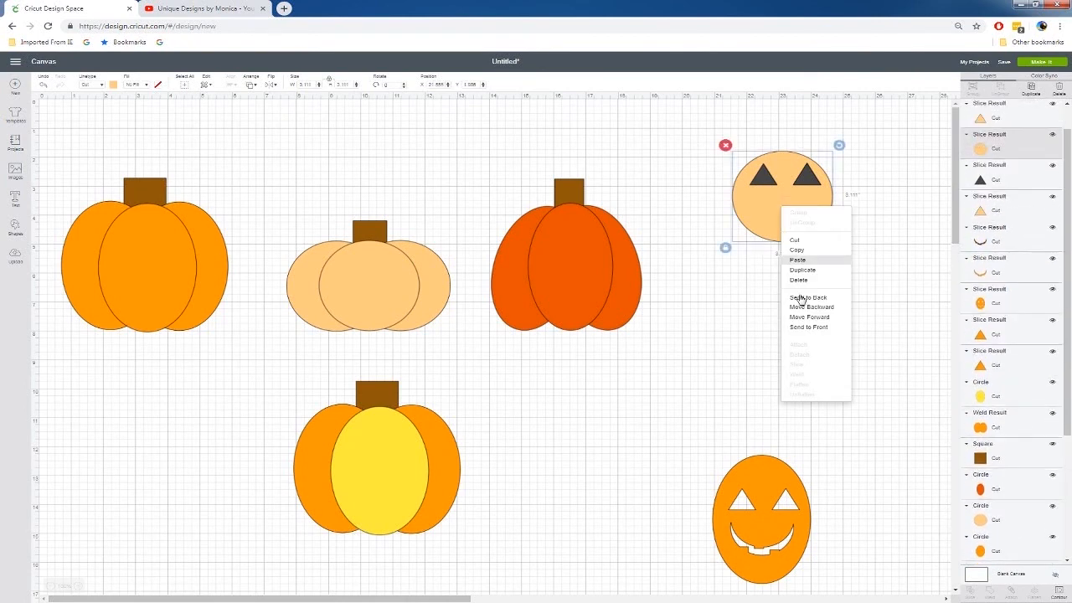
pyautogui.click(797, 260)
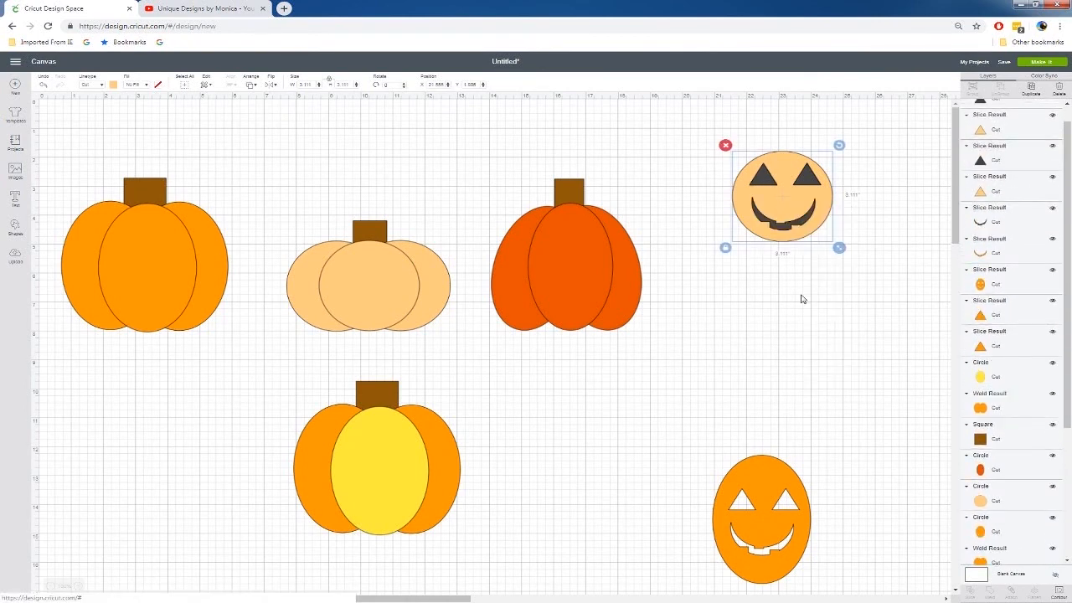
# Slice the smile out of the copied peach circle and move the carved circle down beside the peach pumpkin
pyautogui.rightClick(780, 233)
pyautogui.click(808, 390)
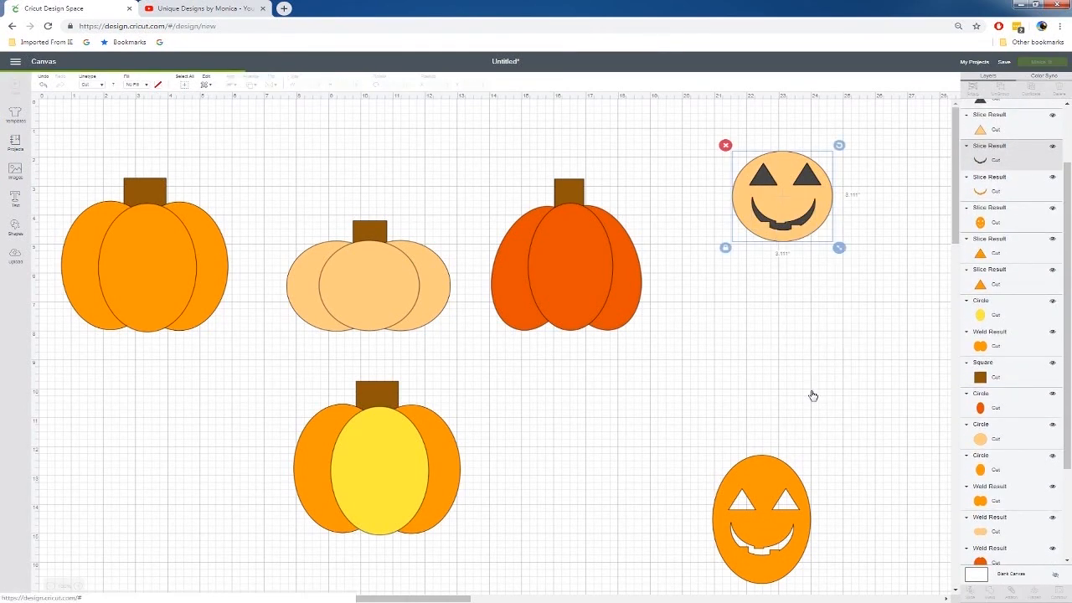
pyautogui.moveTo(787, 199); pyautogui.dragTo(229, 368)
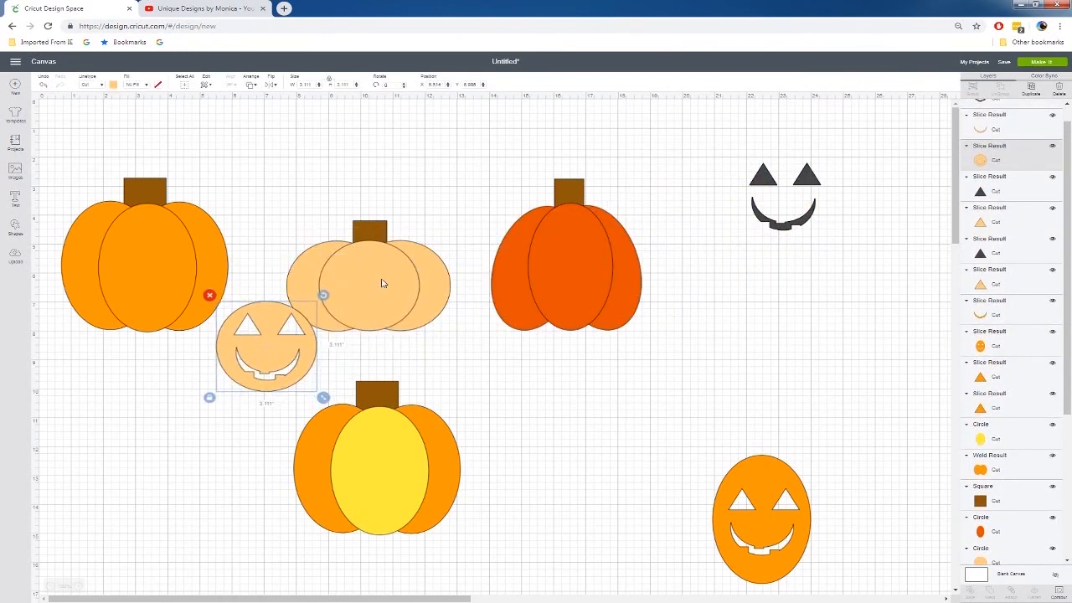
# Recolour the peach pumpkin's original centre circle purple and lay the carved peach circle over it
pyautogui.click(381, 281)
pyautogui.click(114, 86)
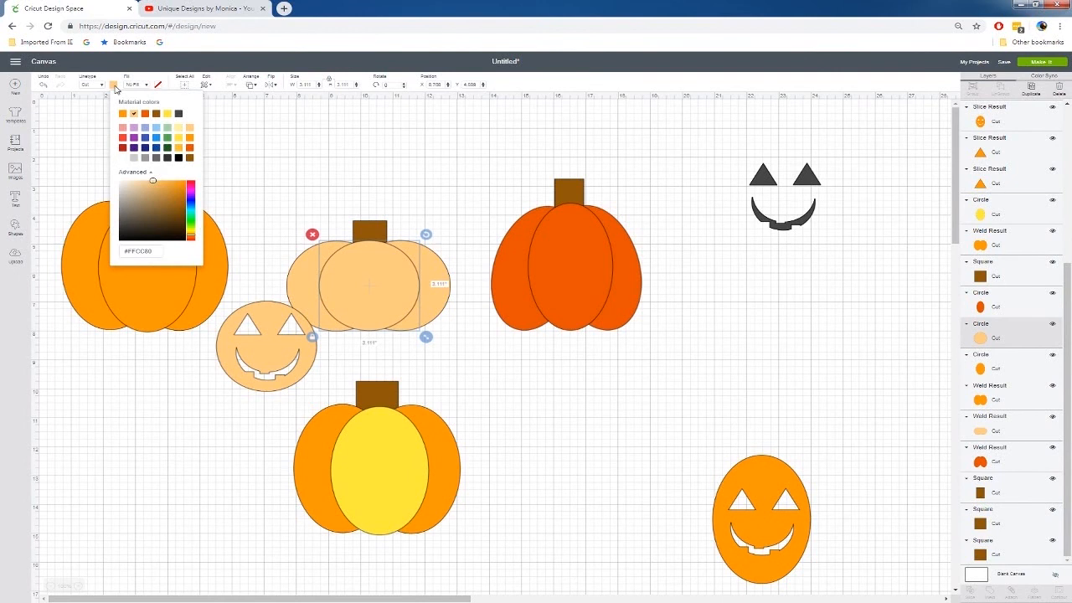
pyautogui.click(134, 141)
pyautogui.click(289, 143)
pyautogui.moveTo(283, 350); pyautogui.dragTo(382, 290)
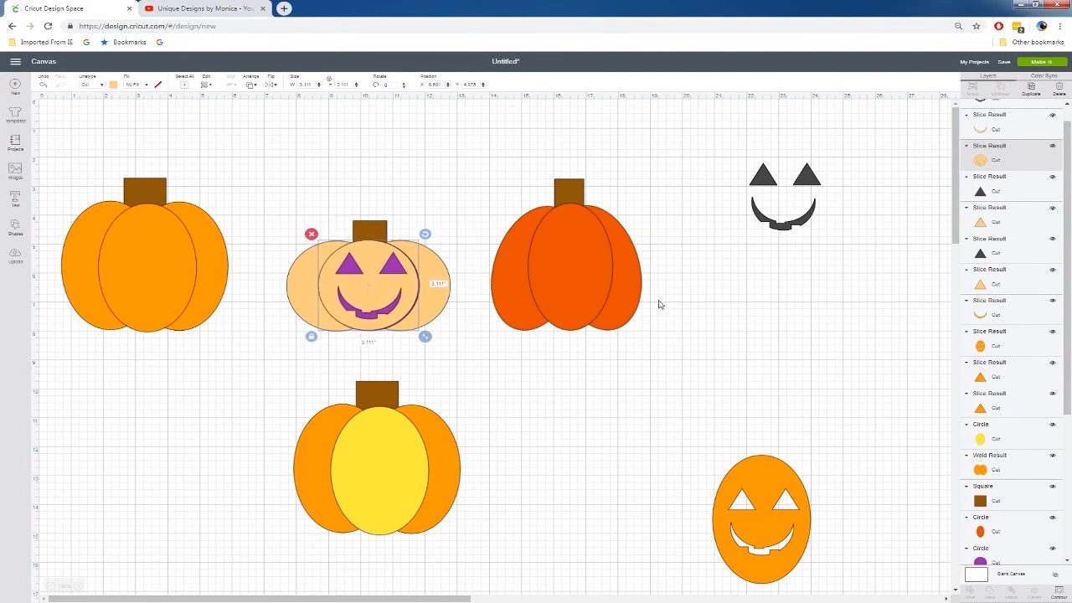
# Lay the carved orange oval over the lower pumpkin's yellow oval and align the carved peach circle with its purple backing
pyautogui.moveTo(780, 519); pyautogui.dragTo(397, 470)
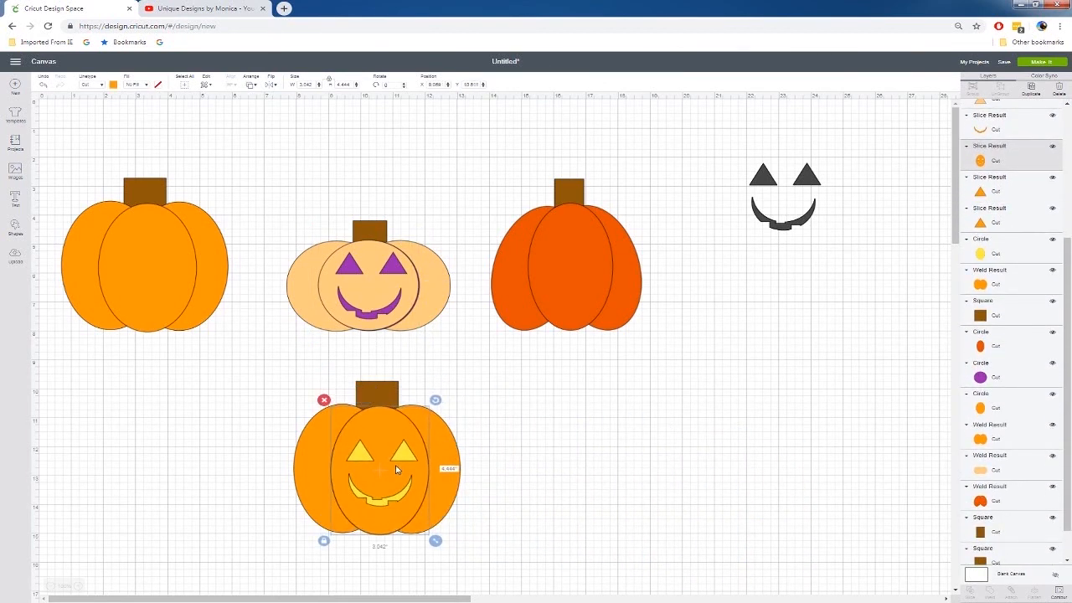
pyautogui.click(398, 292)
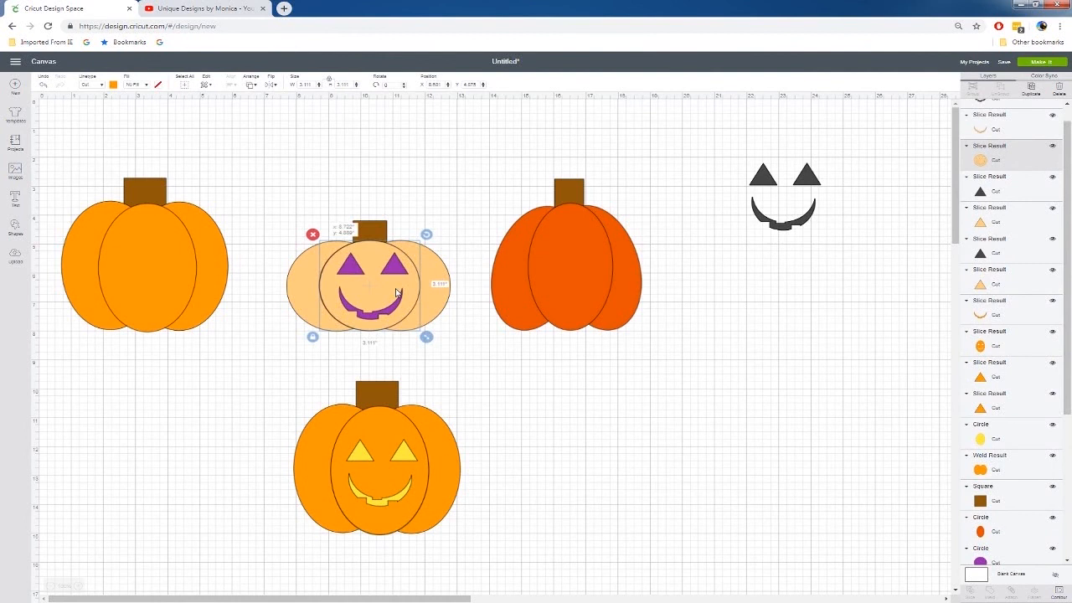
pyautogui.click(635, 406)
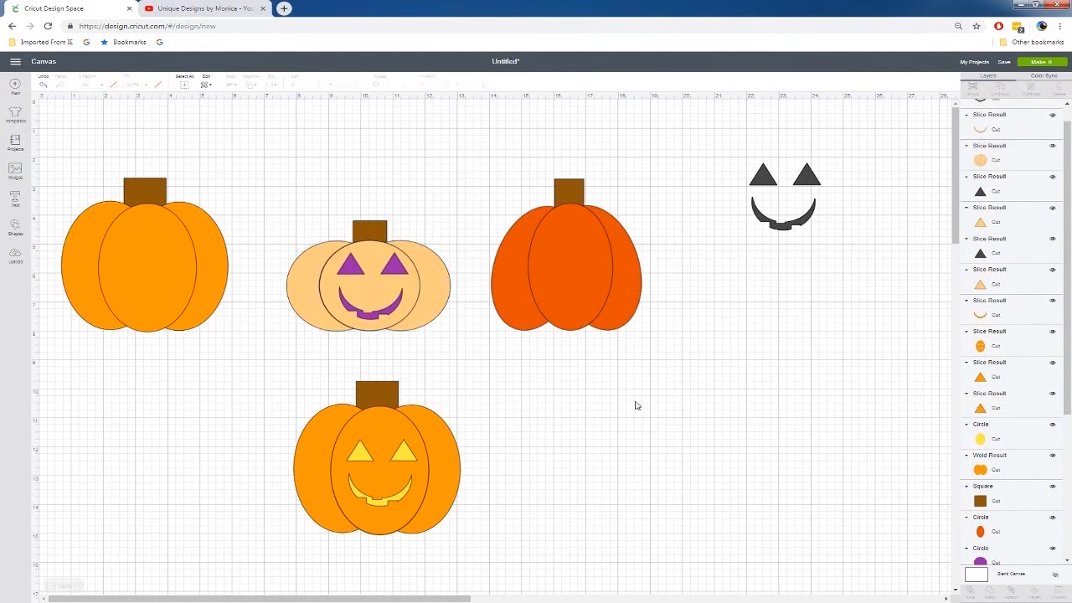
# Delete all the leftover eye and smile pieces beside the red-orange pumpkin
pyautogui.click(586, 227)
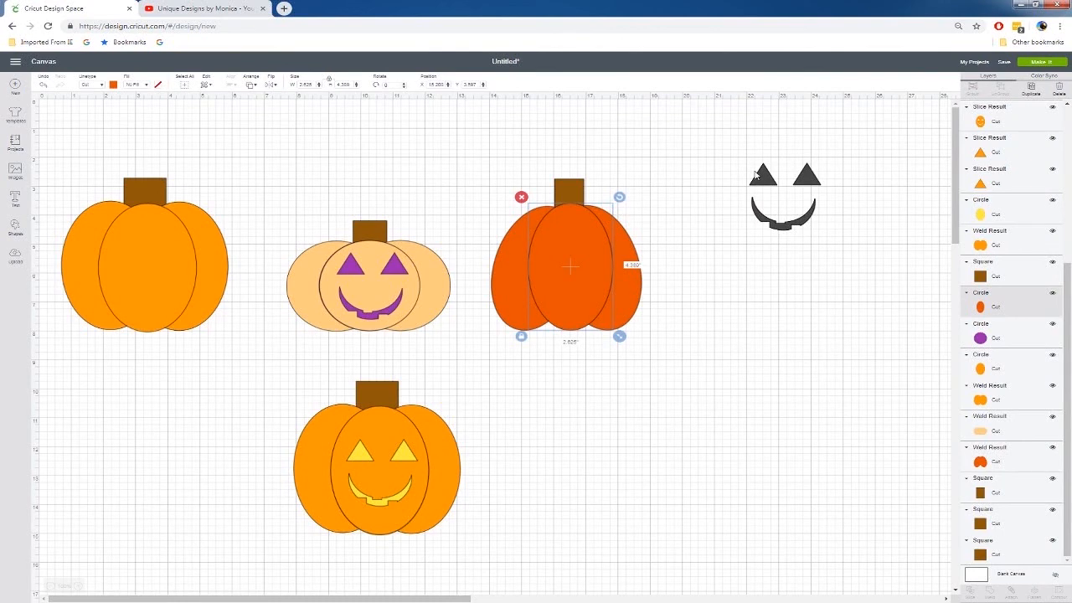
pyautogui.moveTo(708, 118); pyautogui.dragTo(880, 285)
pyautogui.press('Delete')
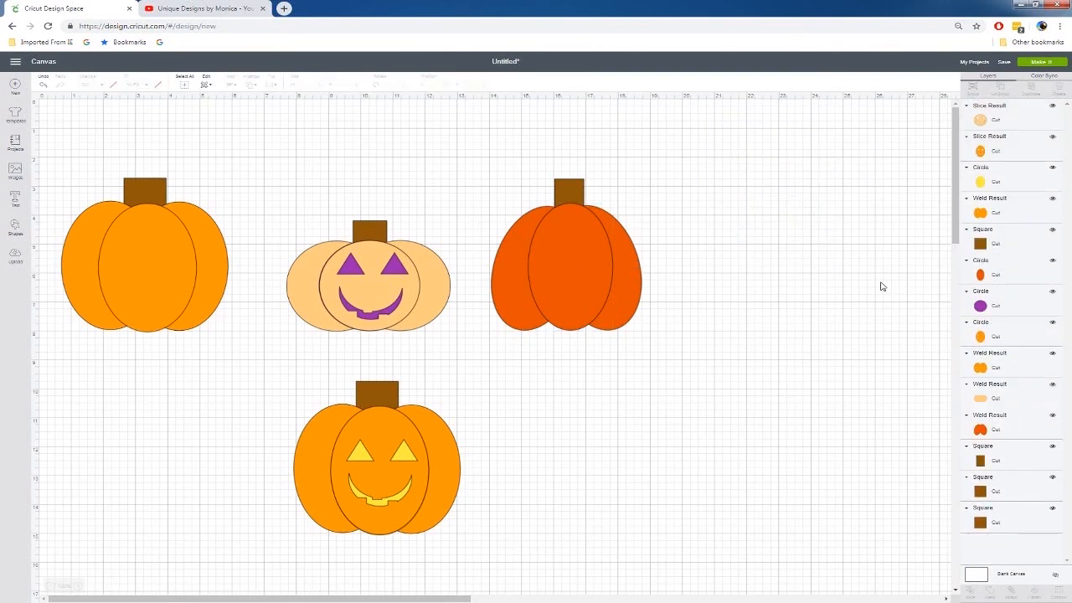